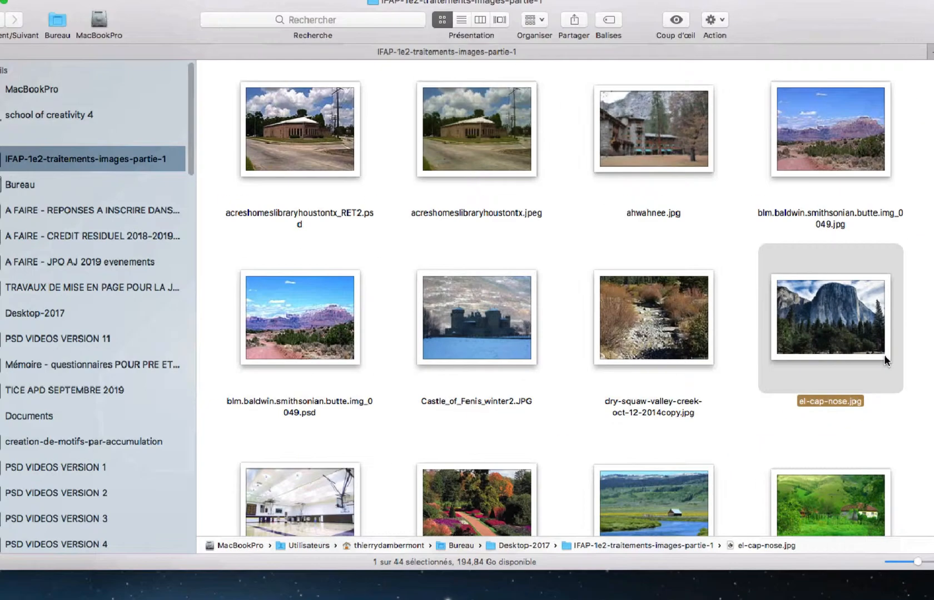
- Open el-cap-nose.jpg in Photoshop and show it in full-screen mode with the menu bar
double_click(880, 365)
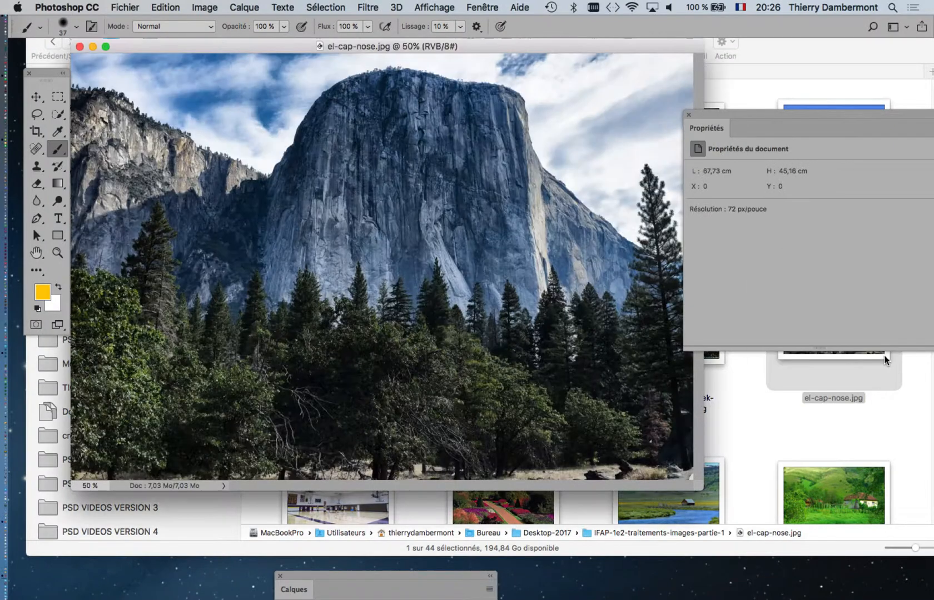
key("f")
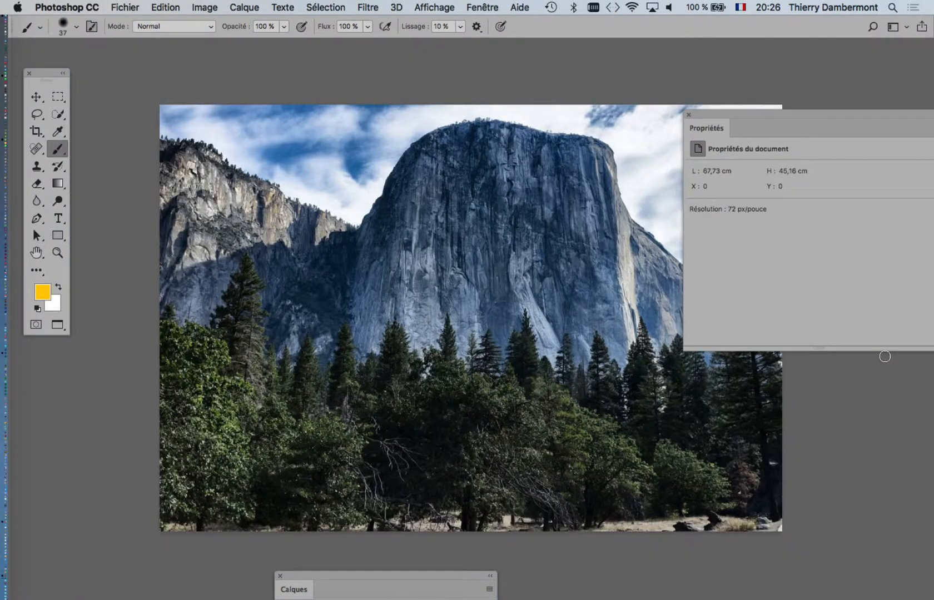
left_click_drag(612, 289, 563, 292)
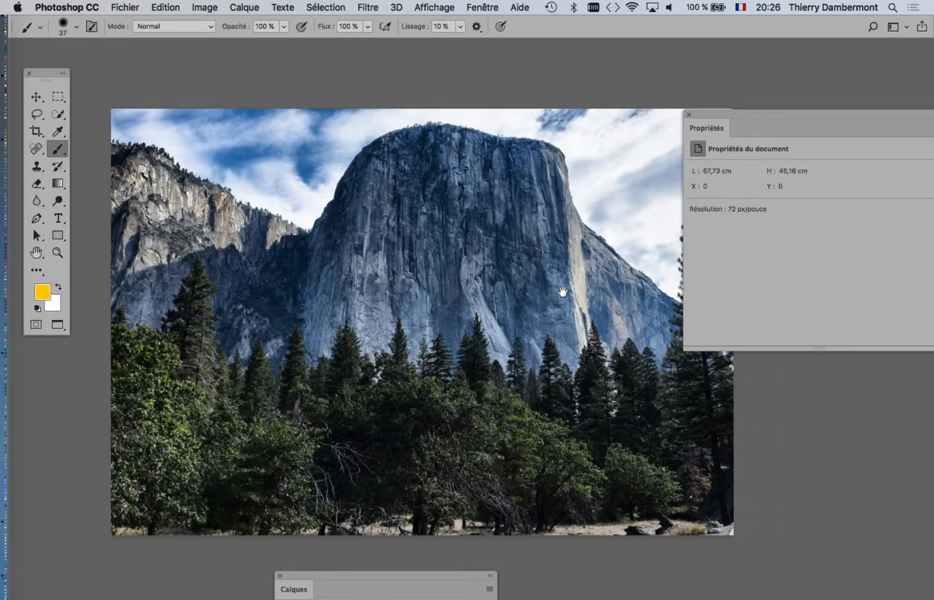
- Make the Propriétés panel narrower and place it beside the image's right edge
left_click_drag(717, 120, 565, 69)
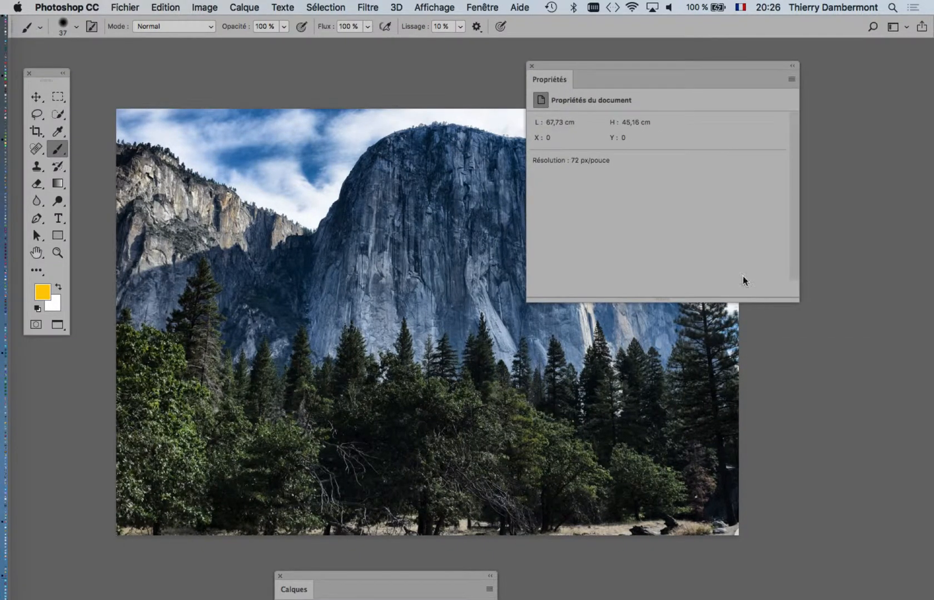
left_click_drag(799, 307, 728, 309)
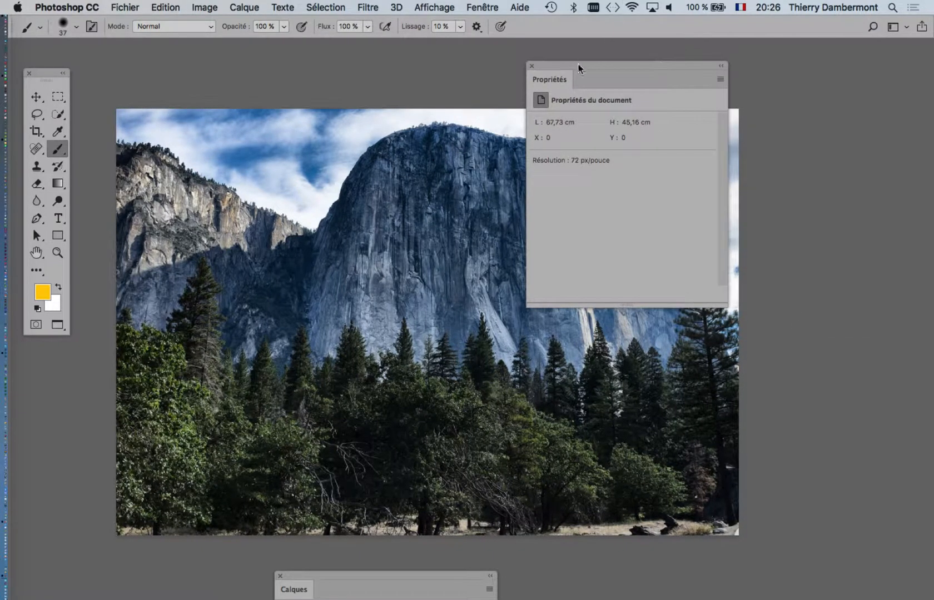
left_click_drag(615, 69, 800, 68)
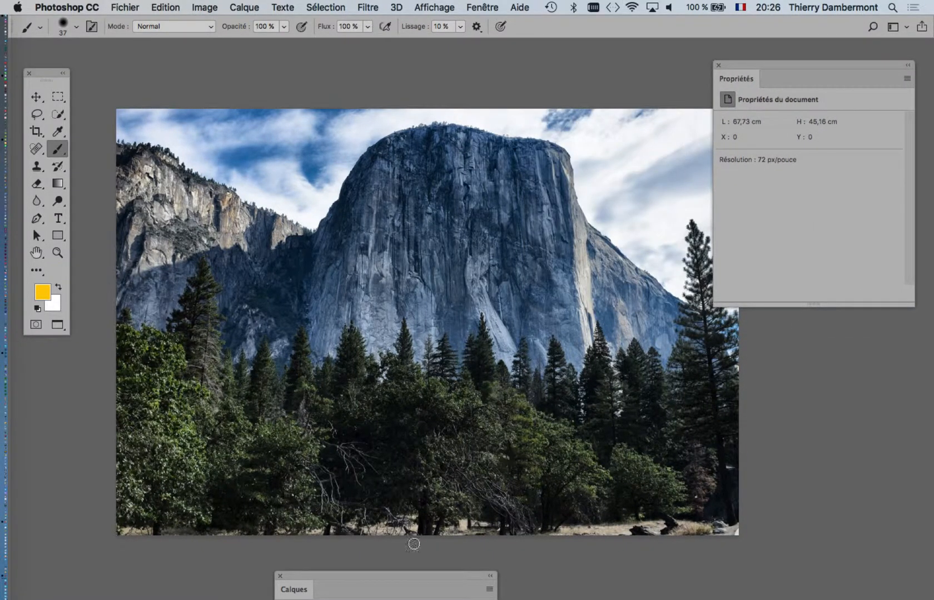
- Close the collapsed Calques panel
left_click_drag(312, 579, 283, 502)
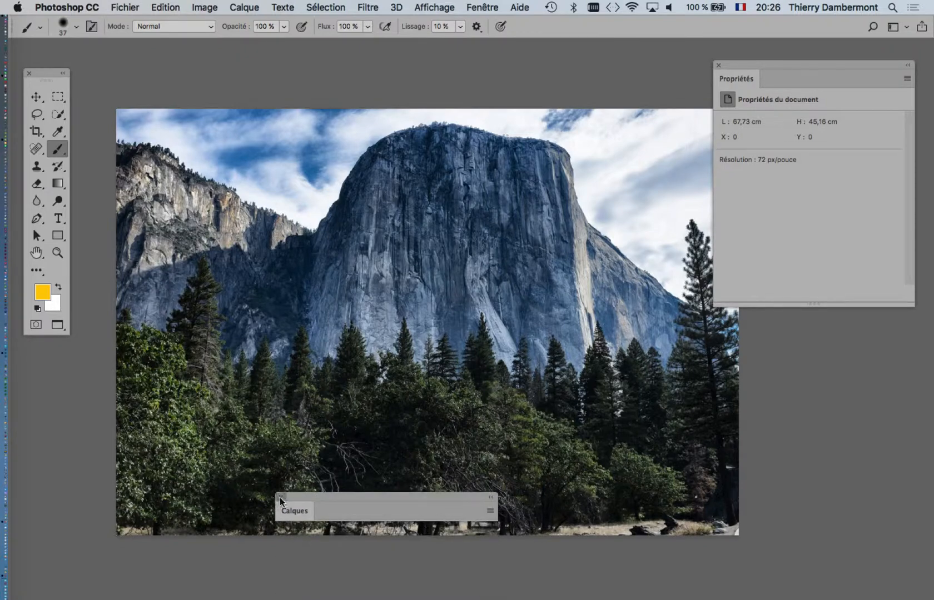
left_click(280, 494)
left_click_drag(505, 292, 469, 277)
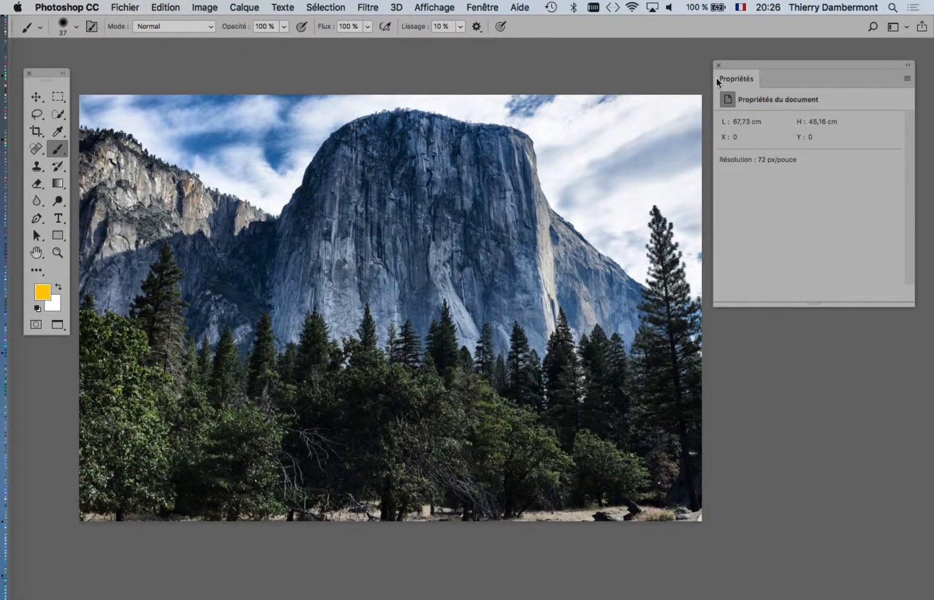
- Display the Calques panel, expand it and place it over the lower right part of the image
left_click(481, 8)
left_click(489, 141)
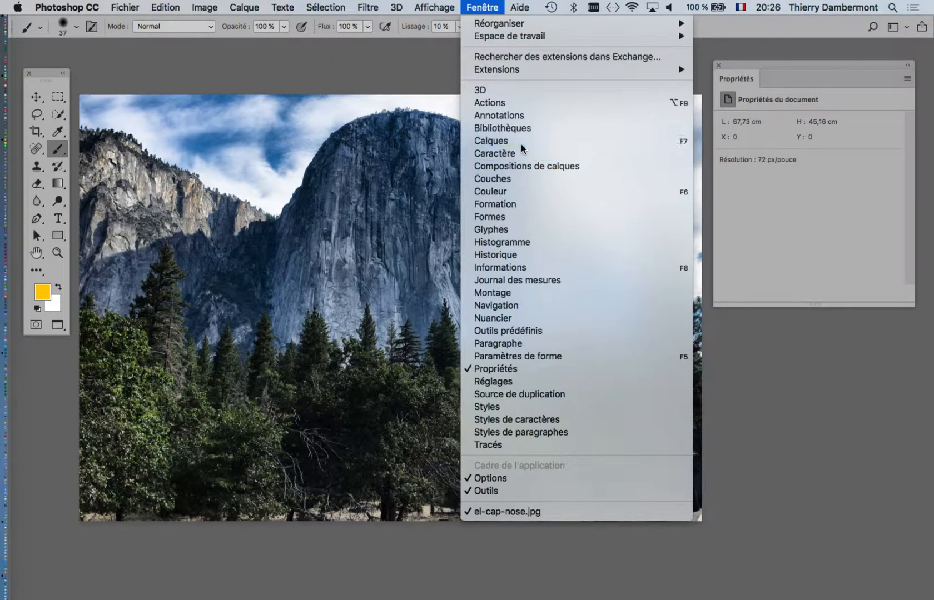
left_click(567, 273)
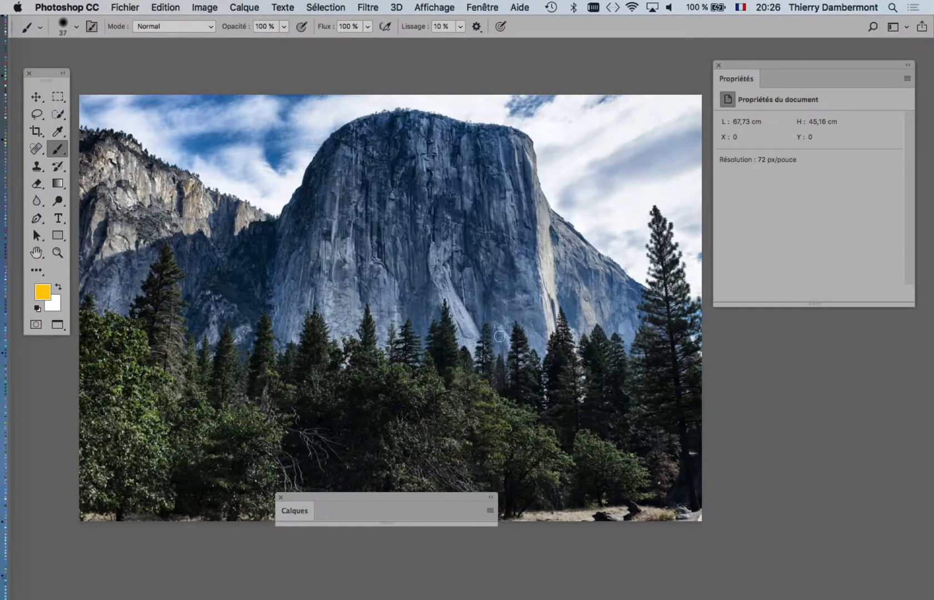
left_click(313, 511)
left_click_drag(354, 306, 709, 211)
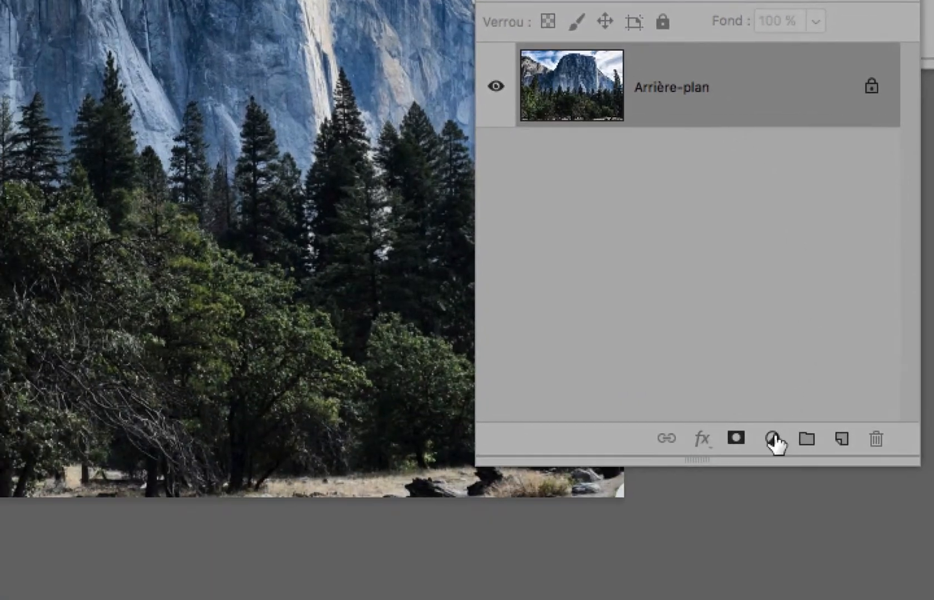
- Add a Niveaux adjustment layer above Arrière-plan and widen the Propriétés panel to enlarge its histogram
left_click(773, 435)
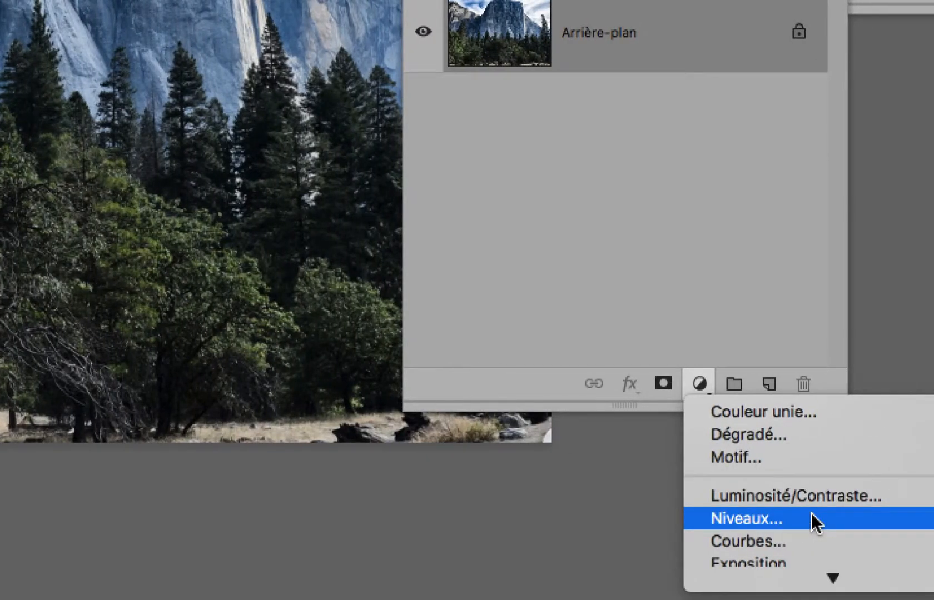
left_click(812, 517)
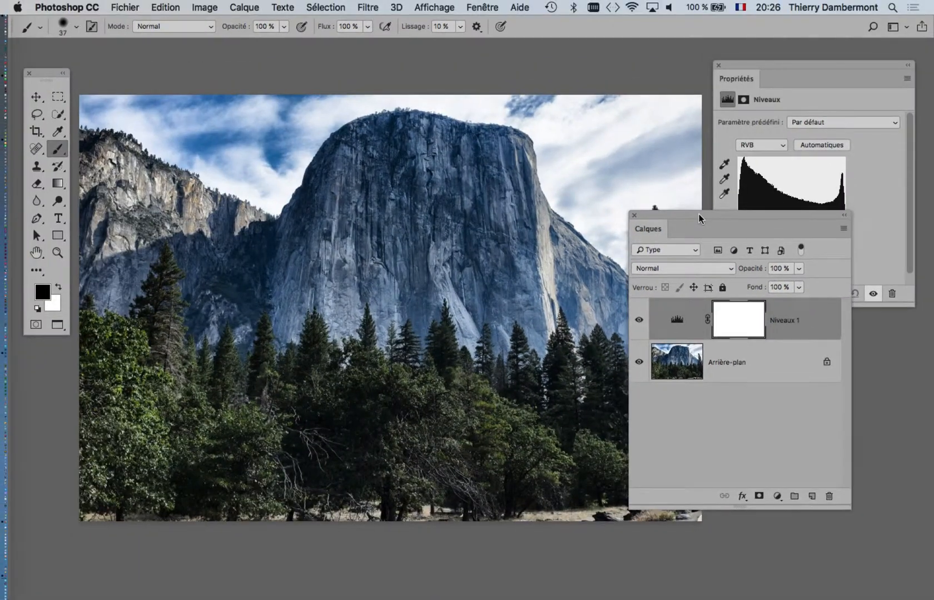
double_click(699, 218)
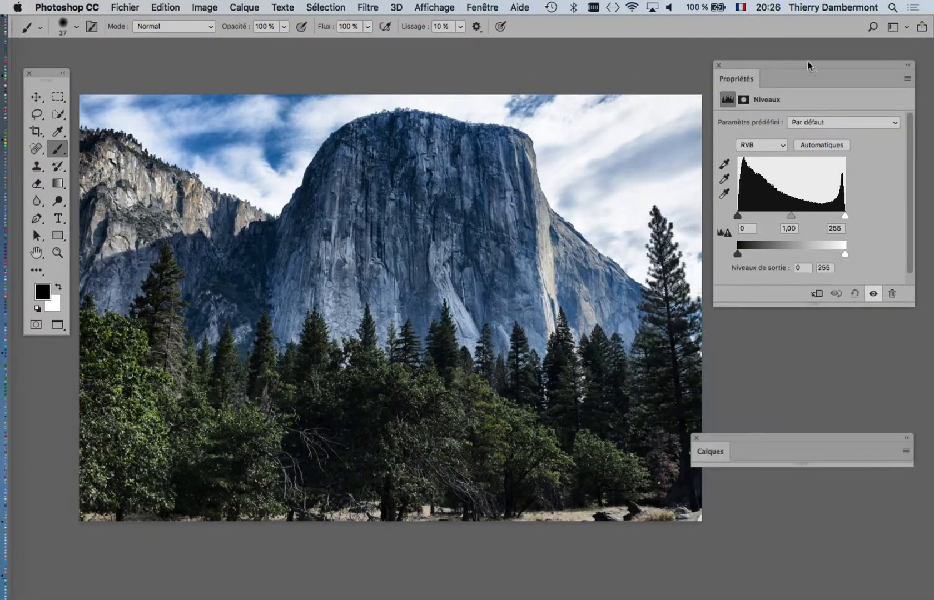
left_click_drag(786, 62, 657, 119)
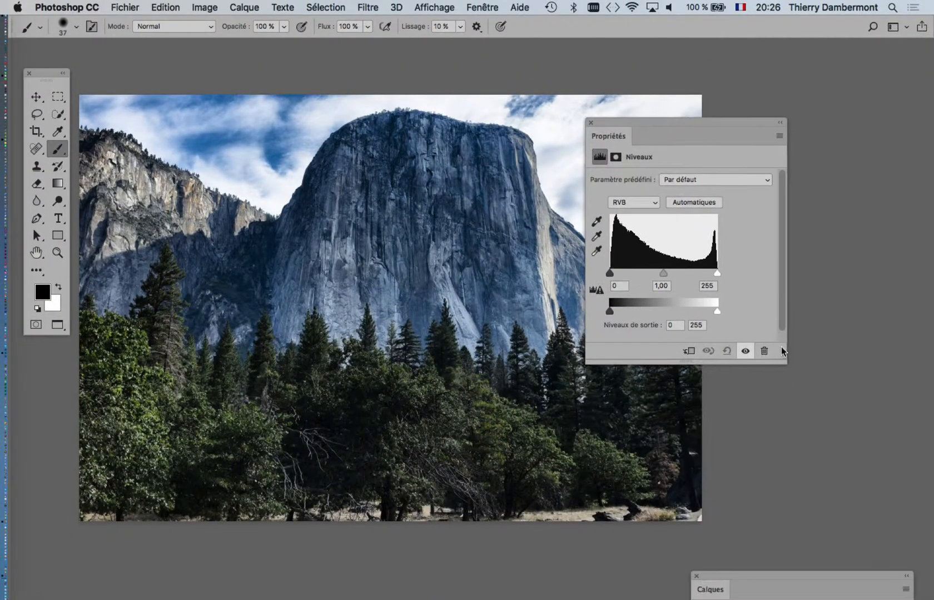
left_click_drag(786, 364, 894, 345)
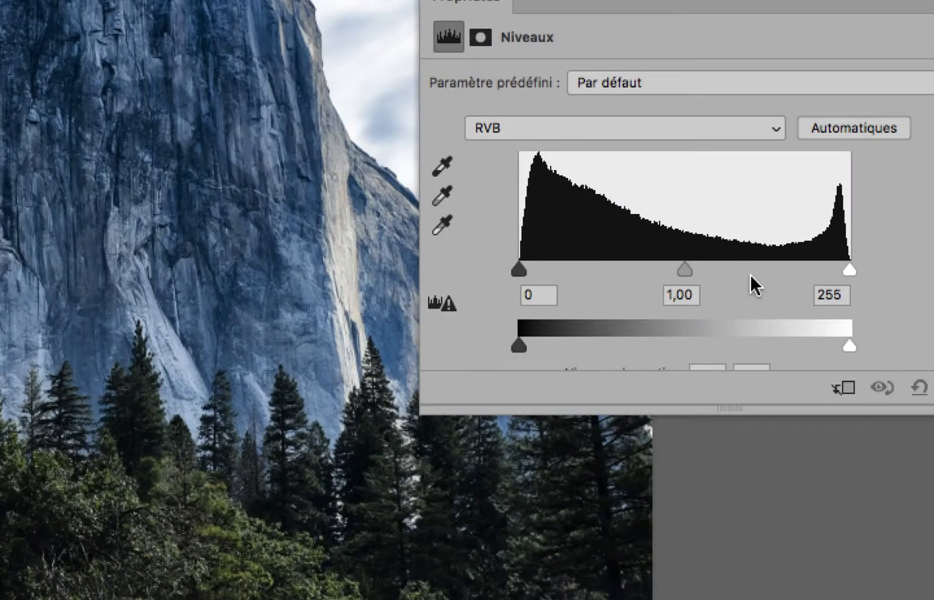
- Set the Niveaux input levels per channel: Rouge white 245, Vert black 5 and white 249, Bleu black 2 and white 253
key("alt+3")
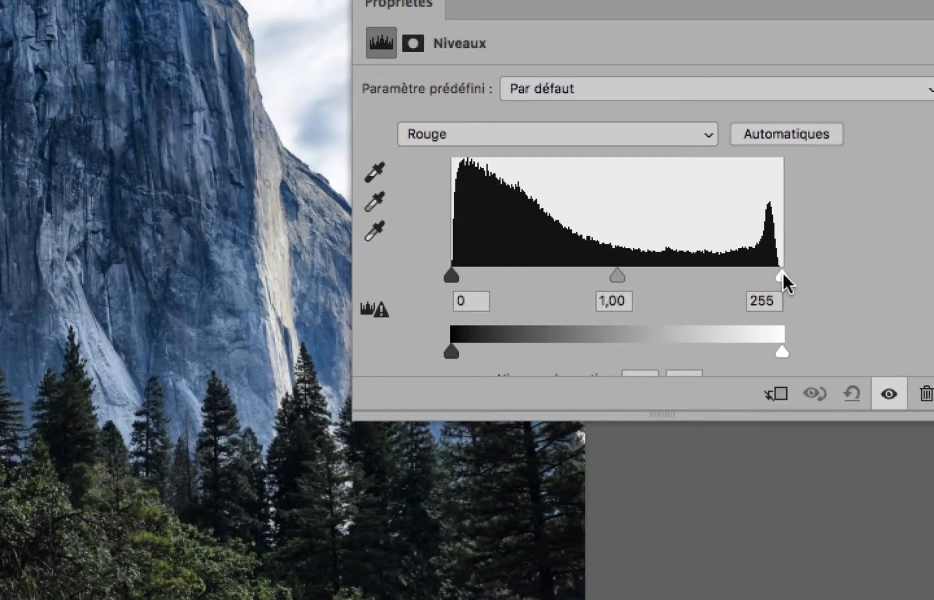
left_click_drag(783, 274, 775, 276)
key("alt+4")
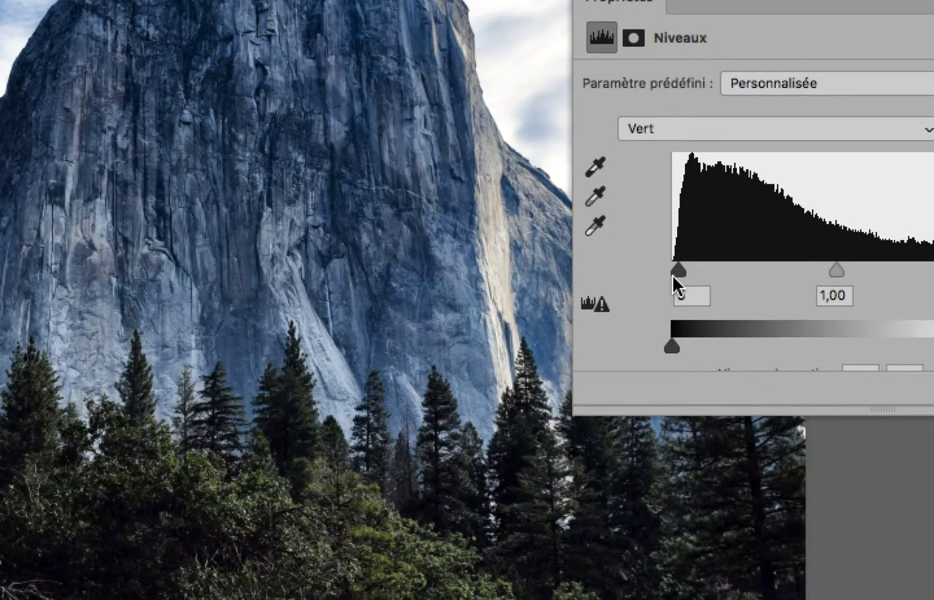
key("alt+5")
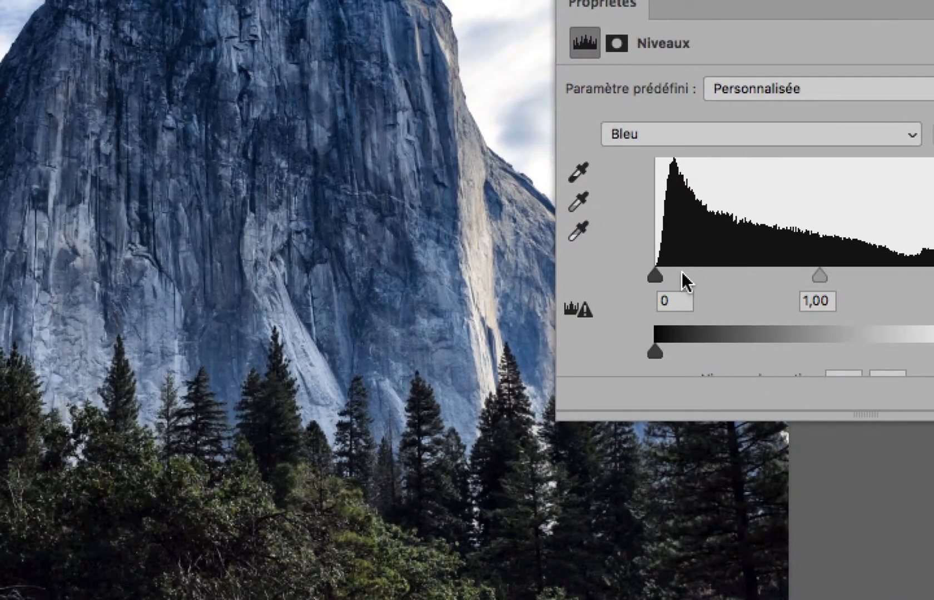
left_click_drag(656, 275, 659, 275)
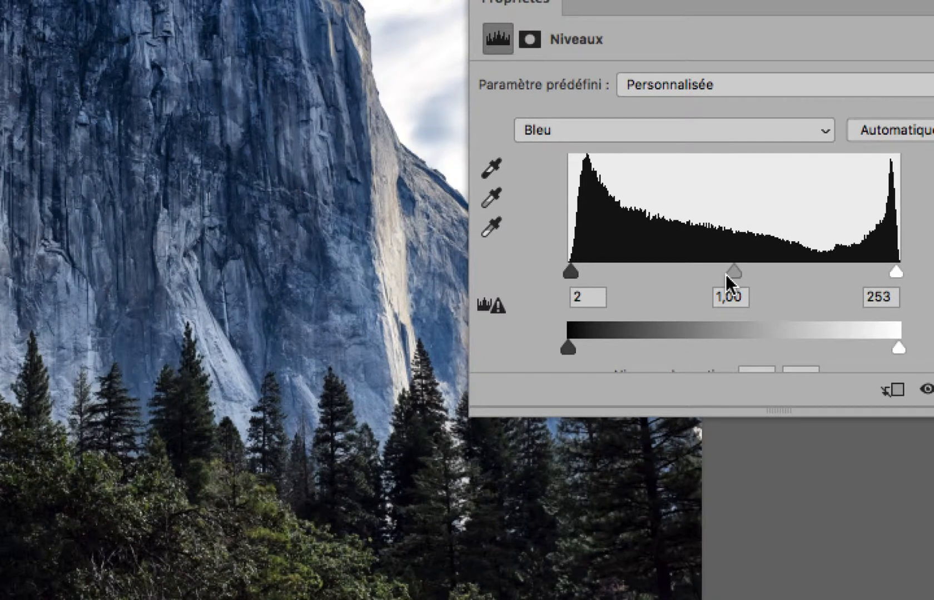
- Refine the input levels to white 250 for the Rouge channel, and black 2 and white 253 for Vert
key("alt+3")
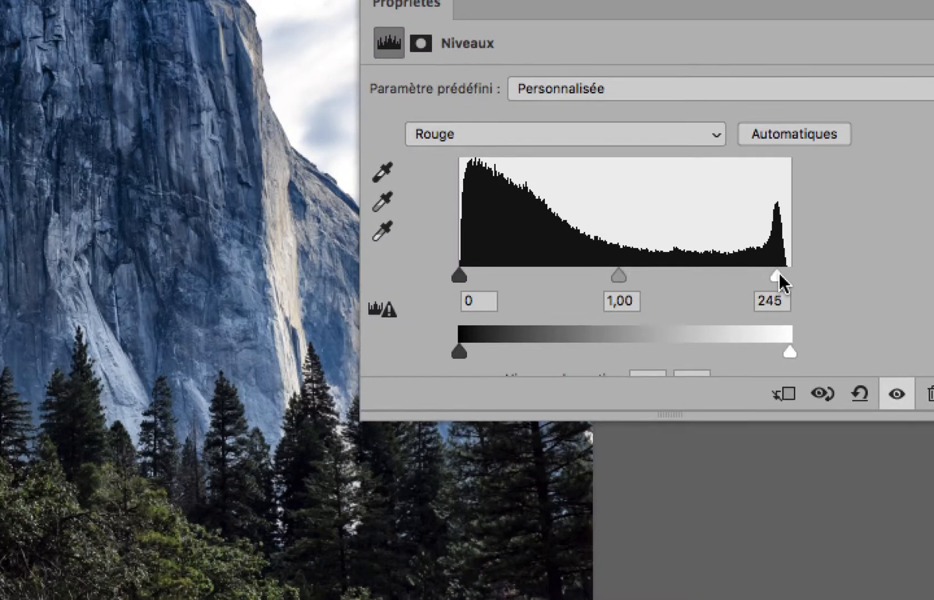
left_click_drag(779, 274, 783, 274)
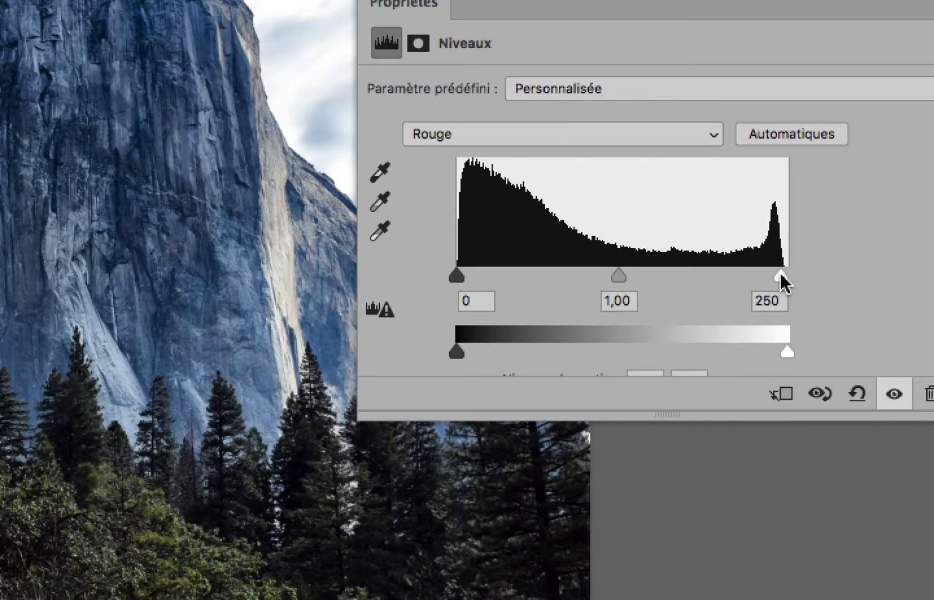
key("alt+4")
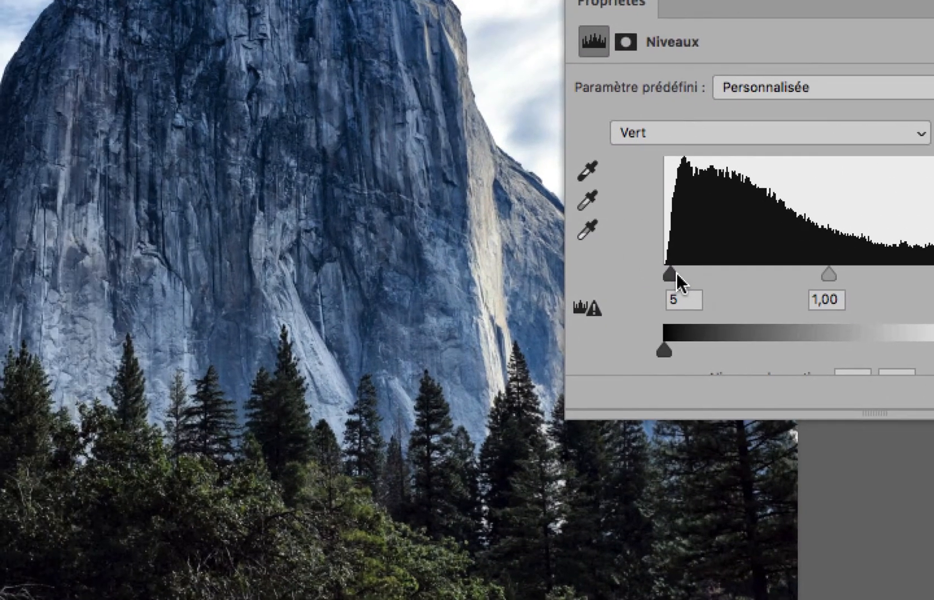
left_click_drag(464, 274, 459, 275)
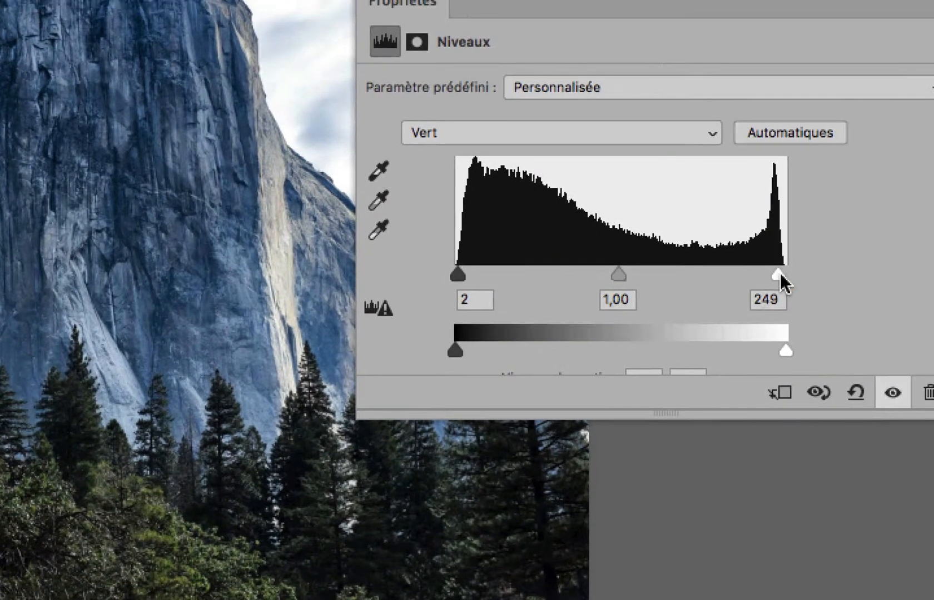
left_click_drag(779, 273, 782, 273)
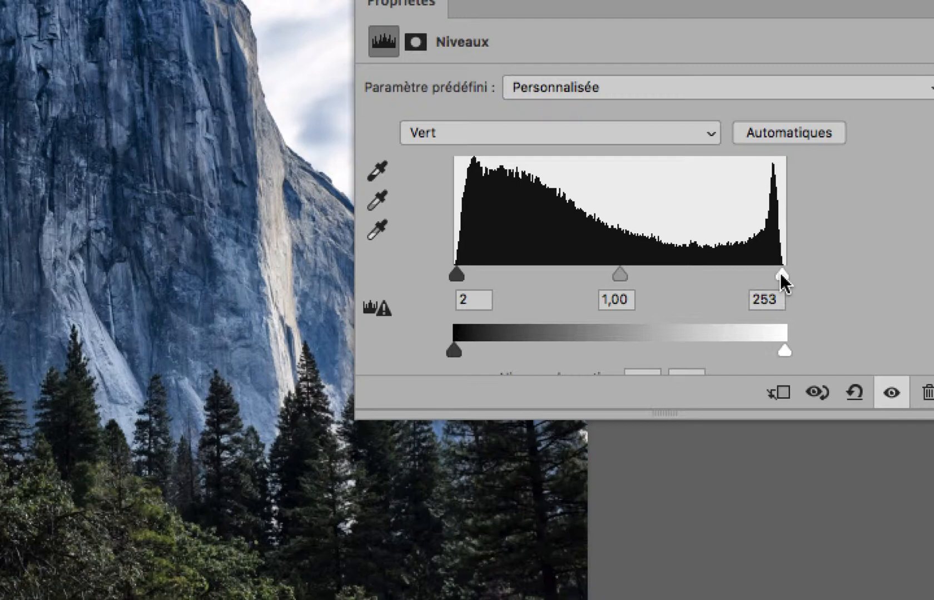
- Refine the Bleu channel's input levels to black 1 and white 253
key("alt+5")
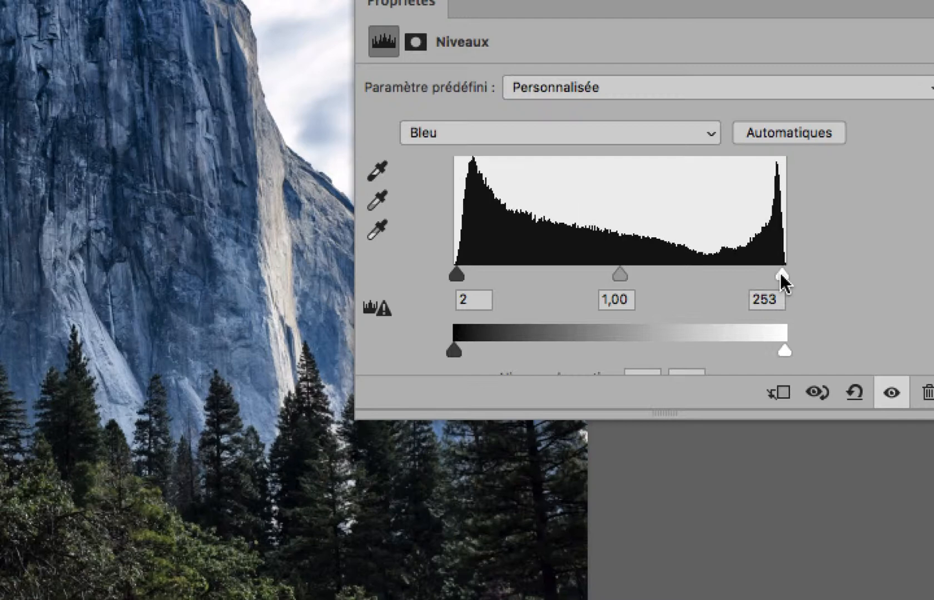
left_click_drag(780, 273, 781, 273)
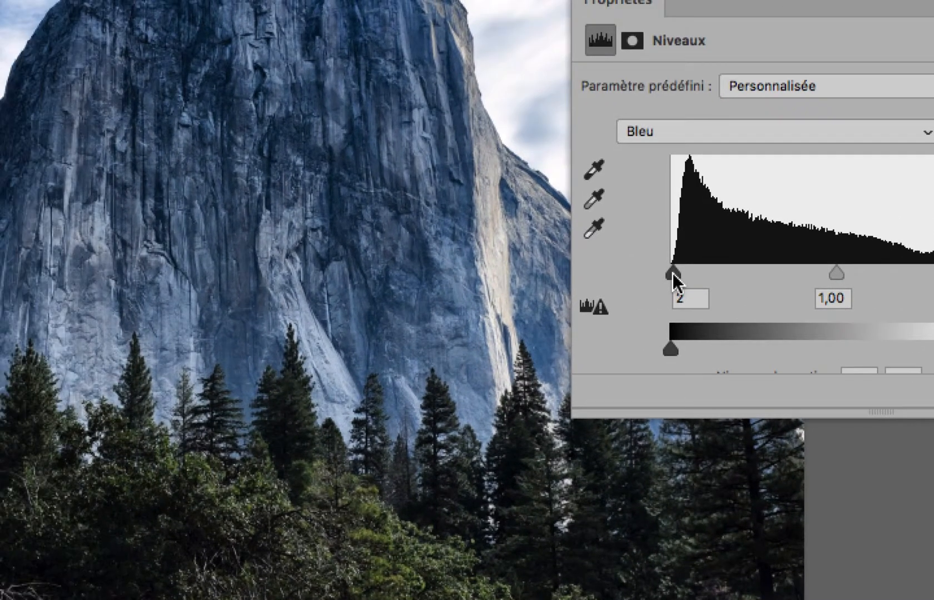
left_click_drag(629, 269, 627, 269)
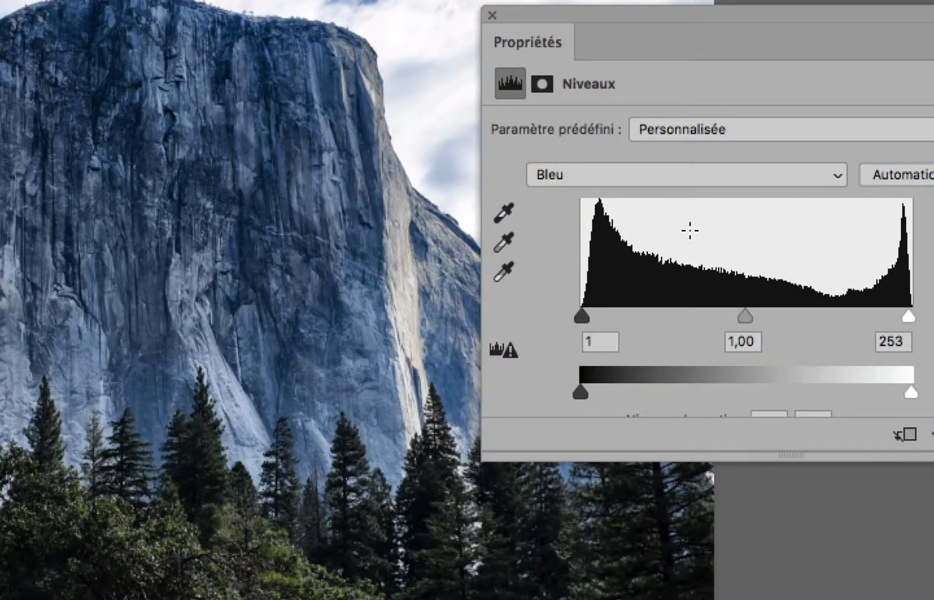
- Brighten the midtones of each channel by setting gamma to 1,56 for Rouge, 1,39 for Vert and 1,21 for Bleu
key("alt+3")
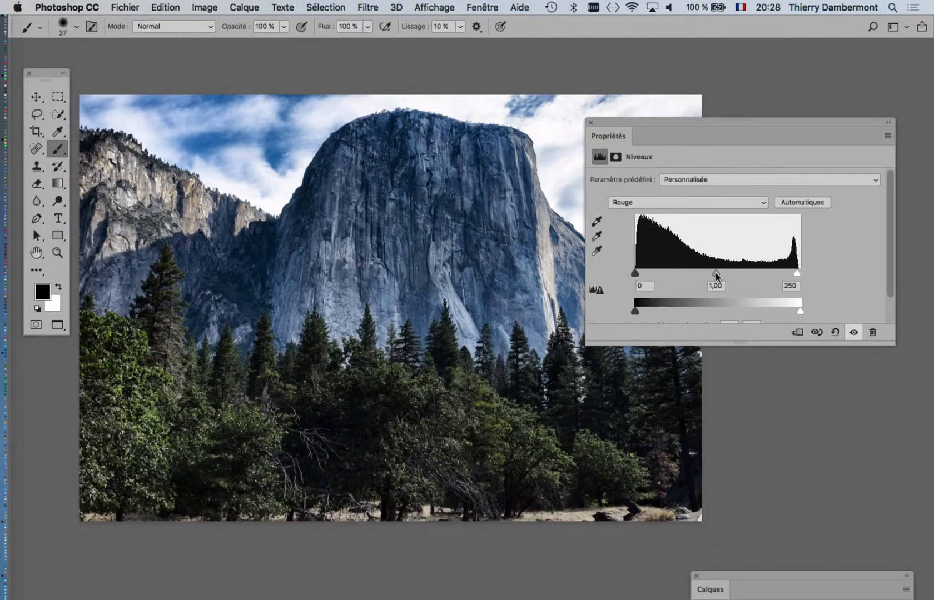
left_click_drag(716, 272, 690, 273)
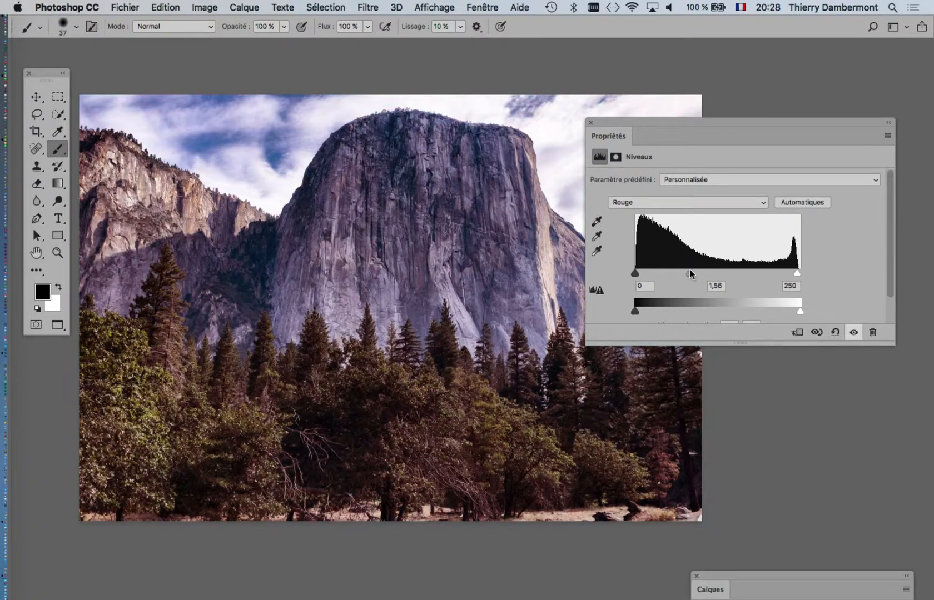
key("alt+4")
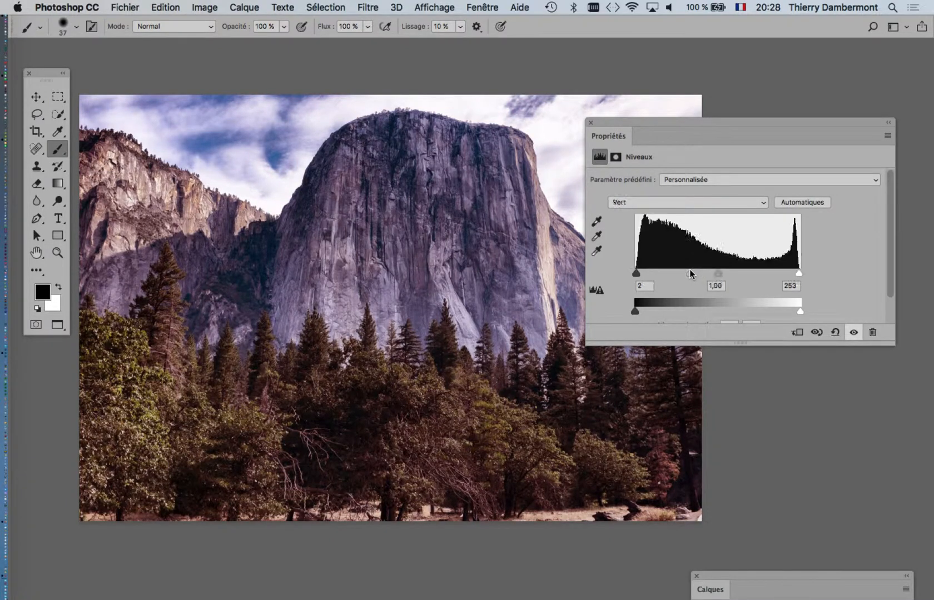
left_click_drag(717, 273, 700, 276)
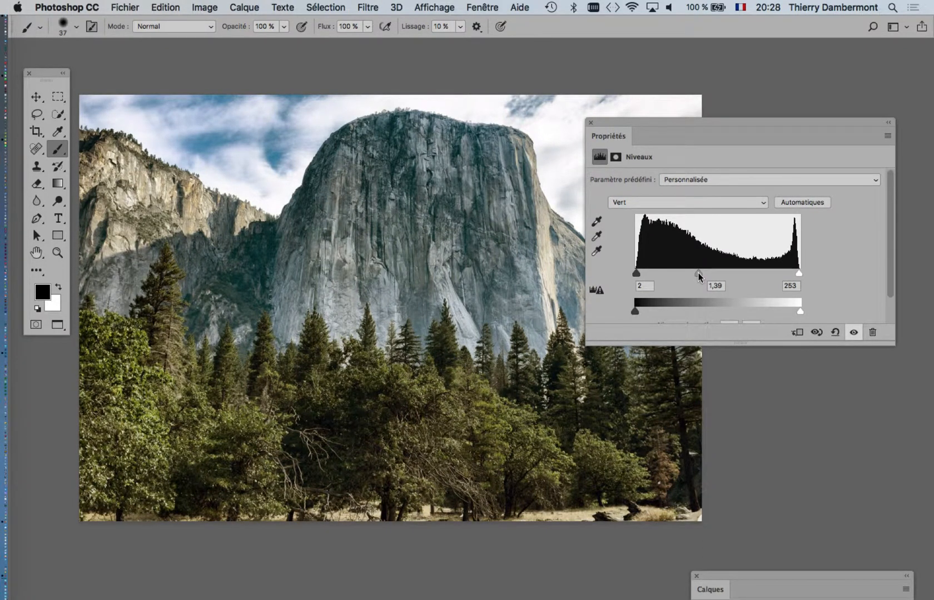
key("alt+5")
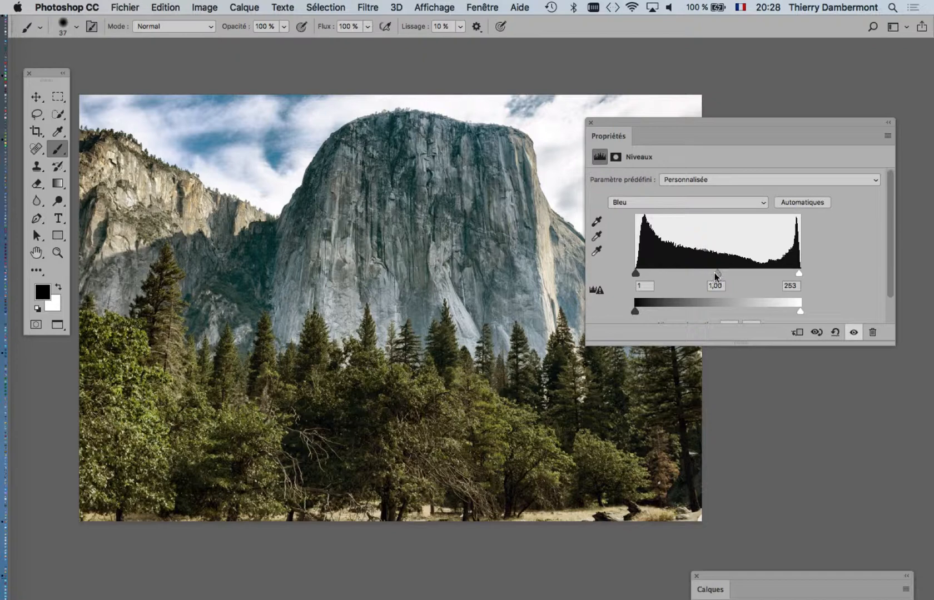
left_click_drag(717, 273, 705, 273)
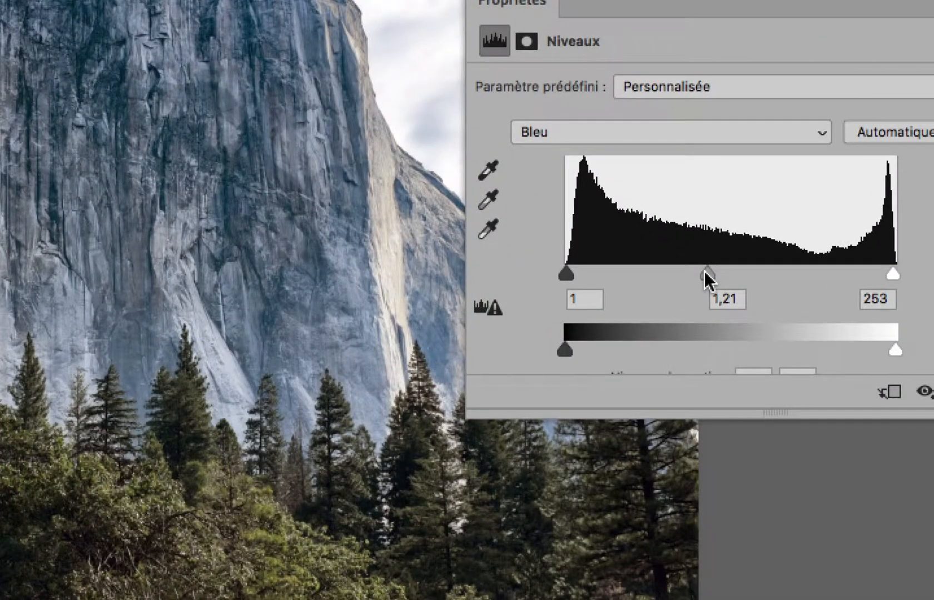
- Review the Niveaux settings of the Rouge, Vert and Bleu channels in turn
key("alt+3")
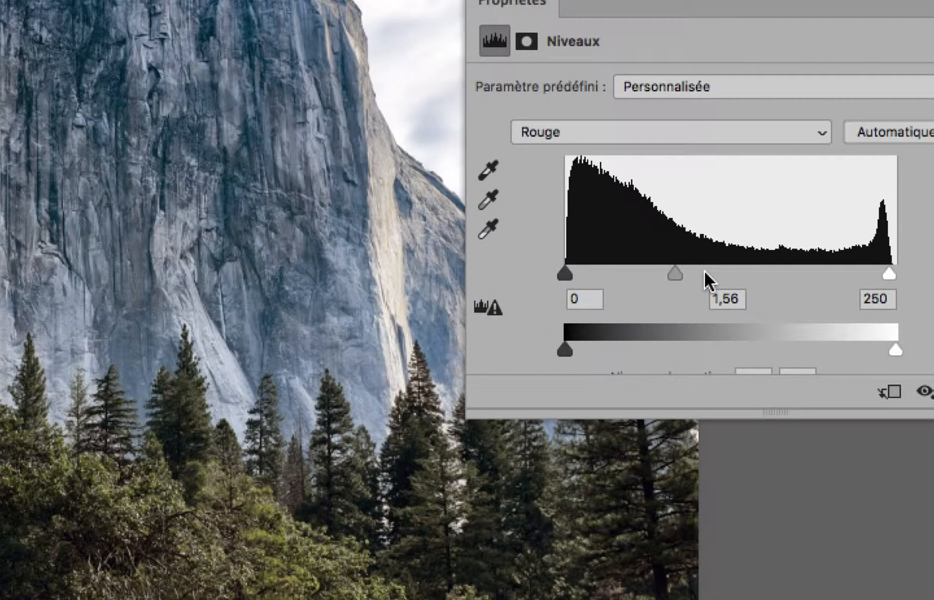
key("alt+4")
key("alt+5")
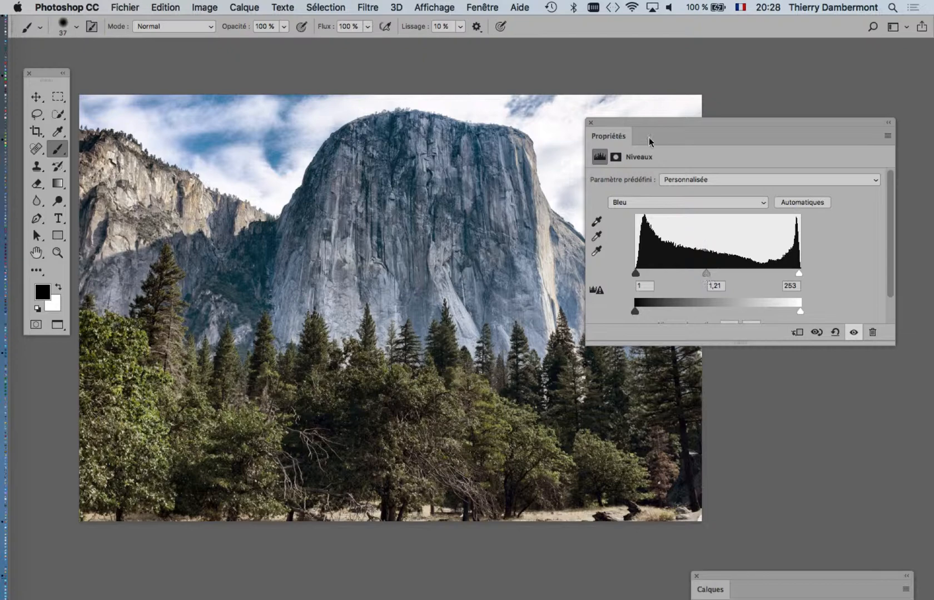
- Compare the image with and without the Niveaux adjustment, examining the cliff face up close
left_click_drag(628, 132, 636, 39)
left_click(860, 238)
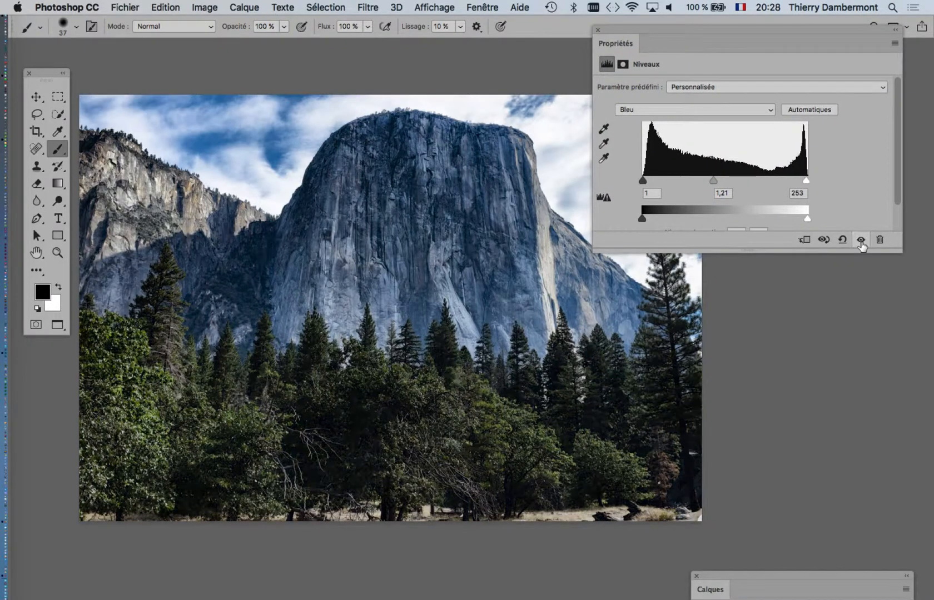
scroll(372, 245, "up", 5)
scroll(351, 354, "down", 5)
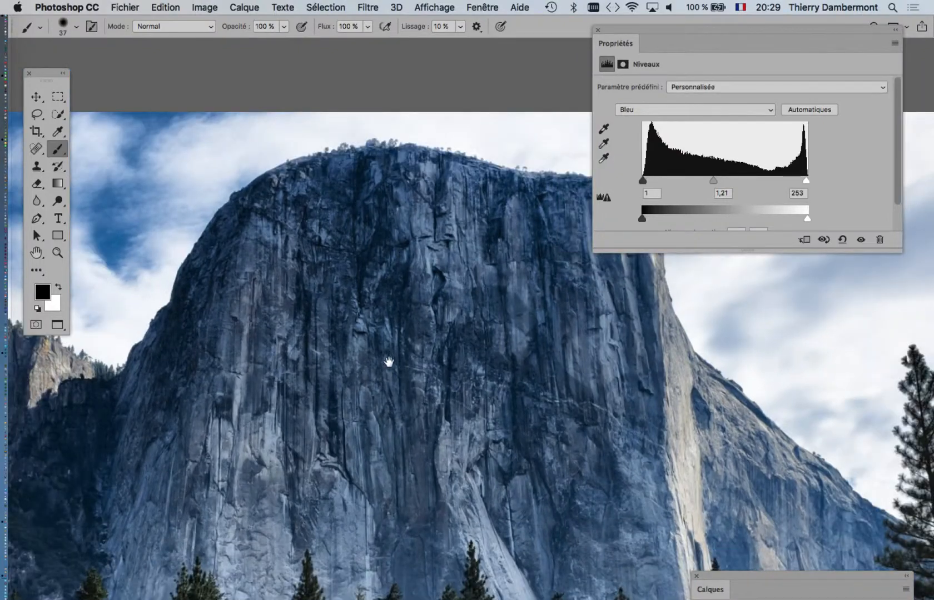
left_click_drag(388, 362, 366, 323)
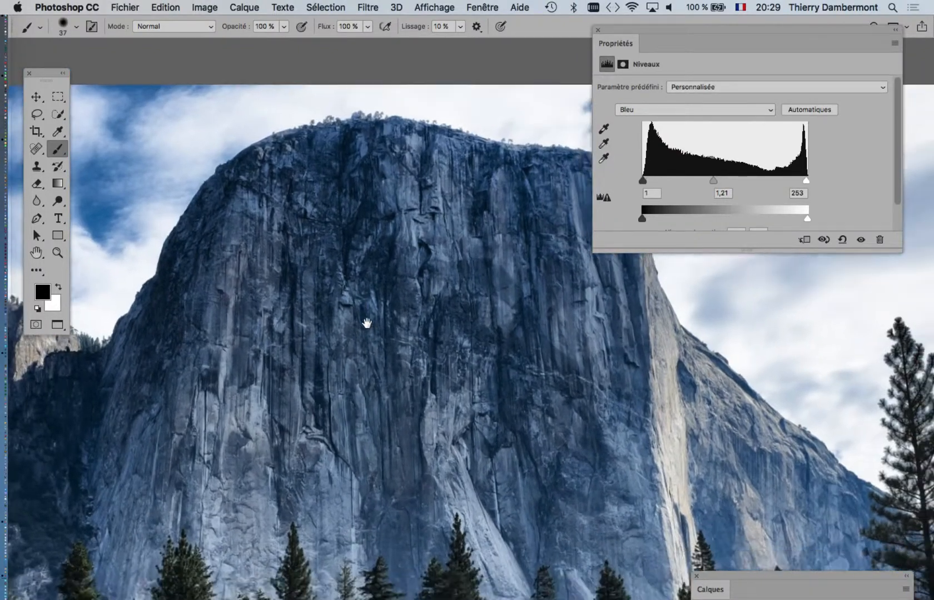
left_click(860, 240)
left_click(861, 239)
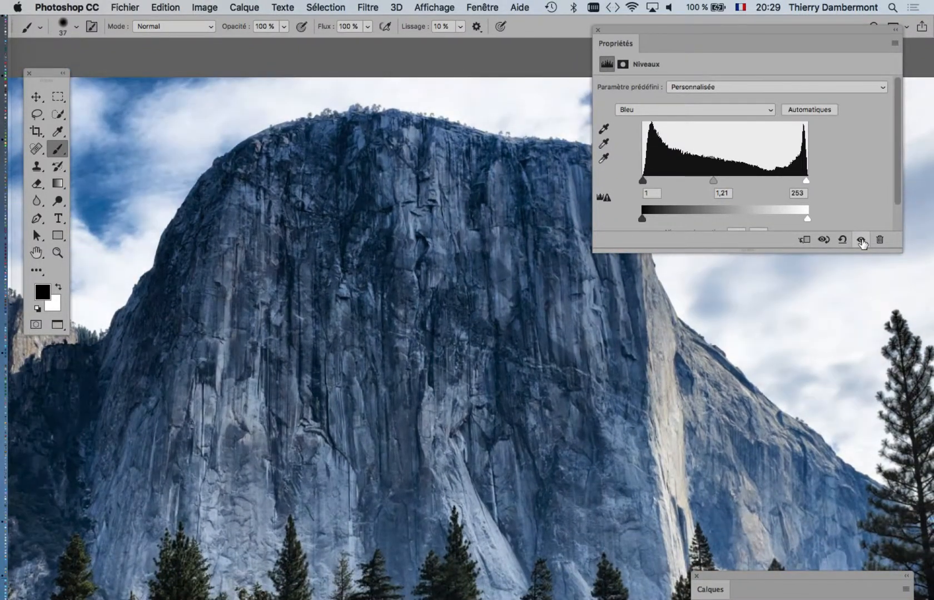
left_click(861, 239)
left_click(861, 240)
left_click(860, 240)
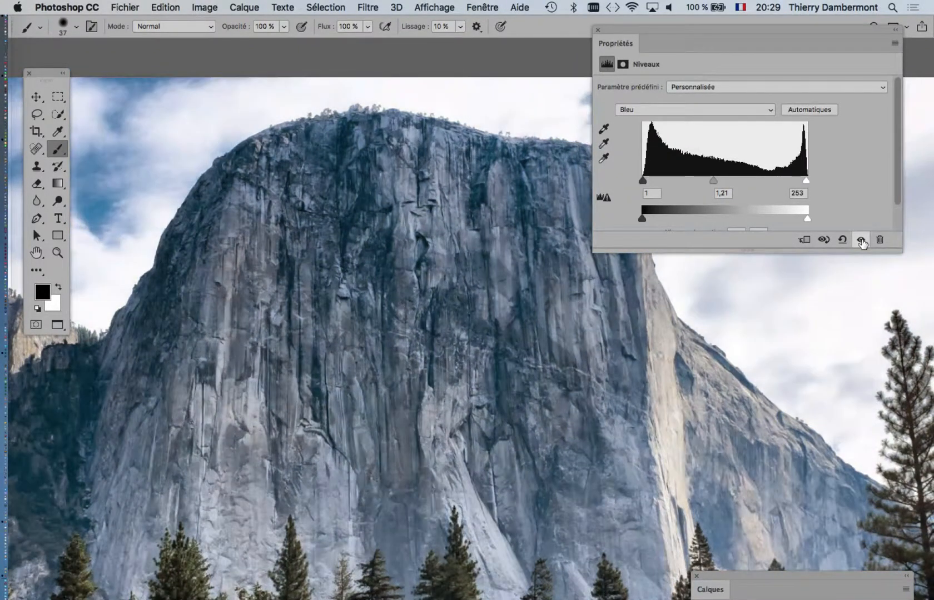
left_click(861, 240)
left_click(861, 240)
left_click(546, 352, "alt")
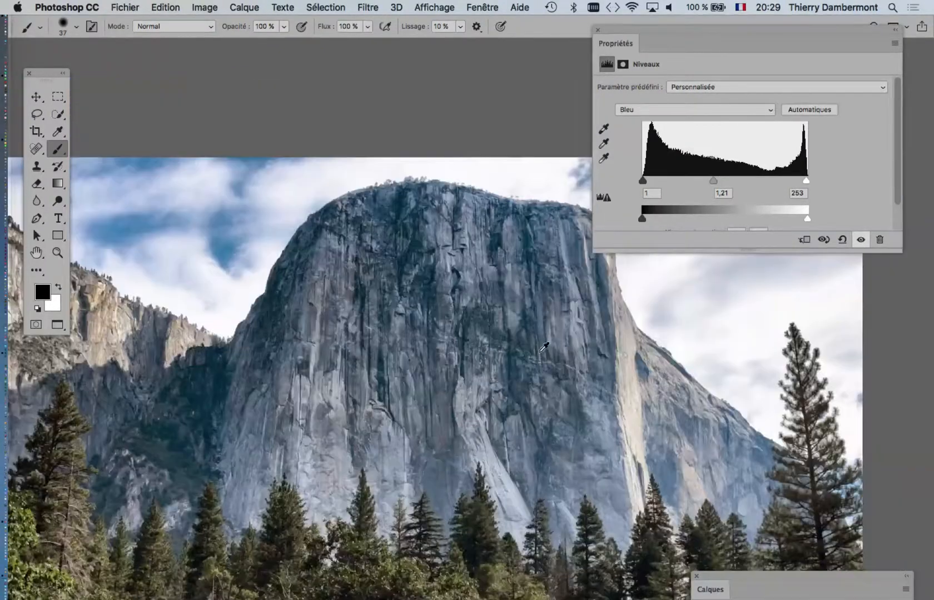
left_click(544, 347, "alt")
left_click(544, 346, "alt")
left_click_drag(521, 346, 502, 295)
- Save the image with its layers as el-cap-nose_RET1.psd in Photoshop format
left_click(125, 6)
left_click(181, 145)
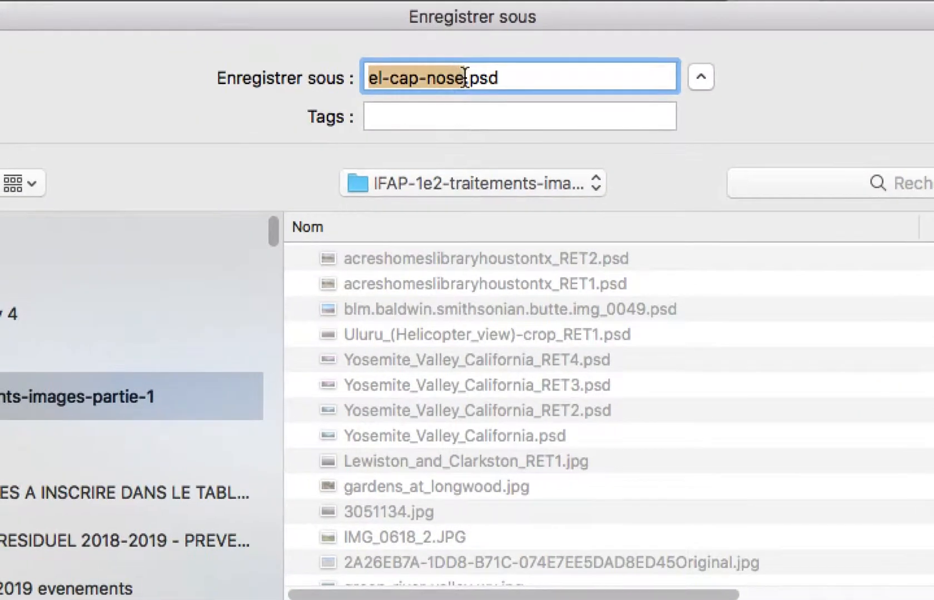
left_click(465, 77)
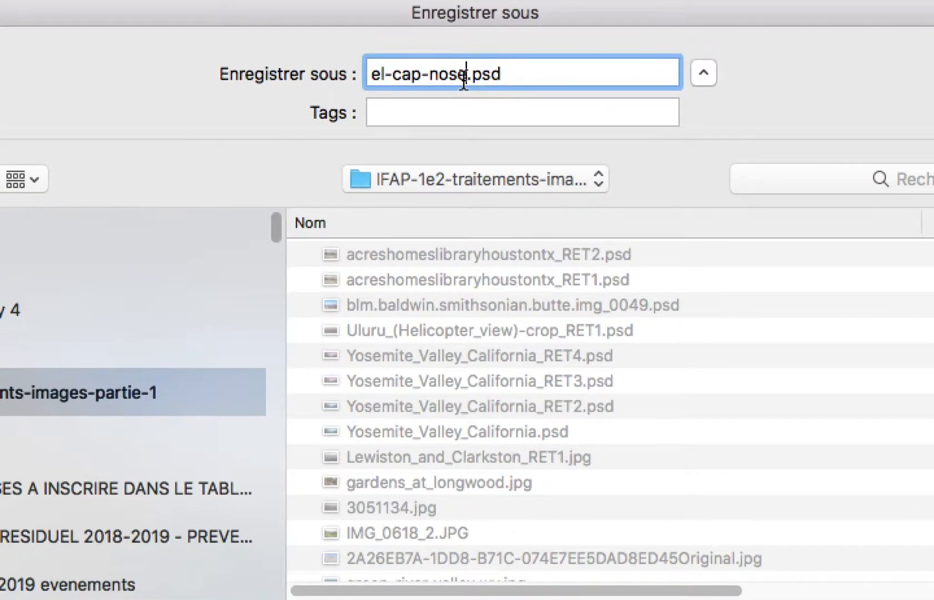
type("_RET1")
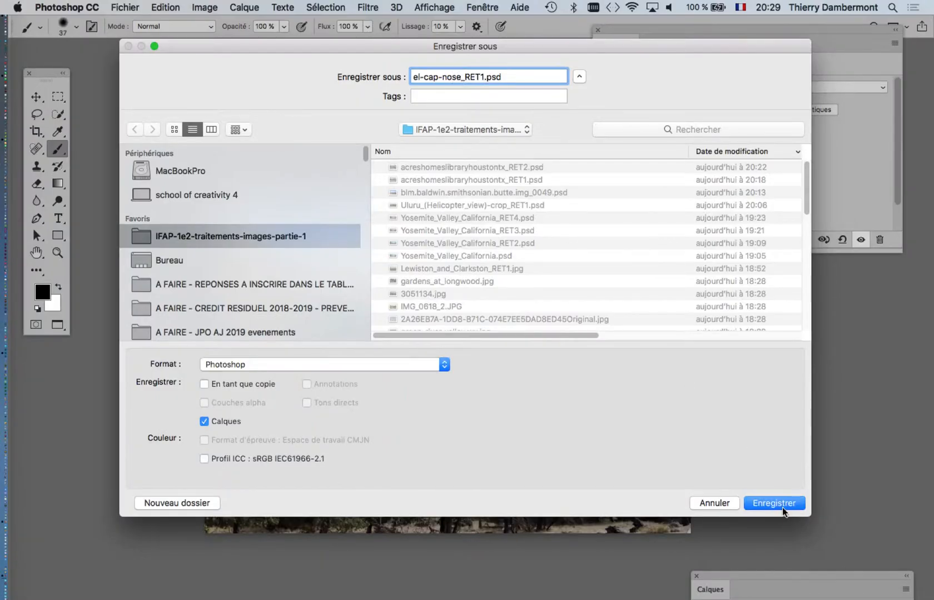
left_click(782, 508)
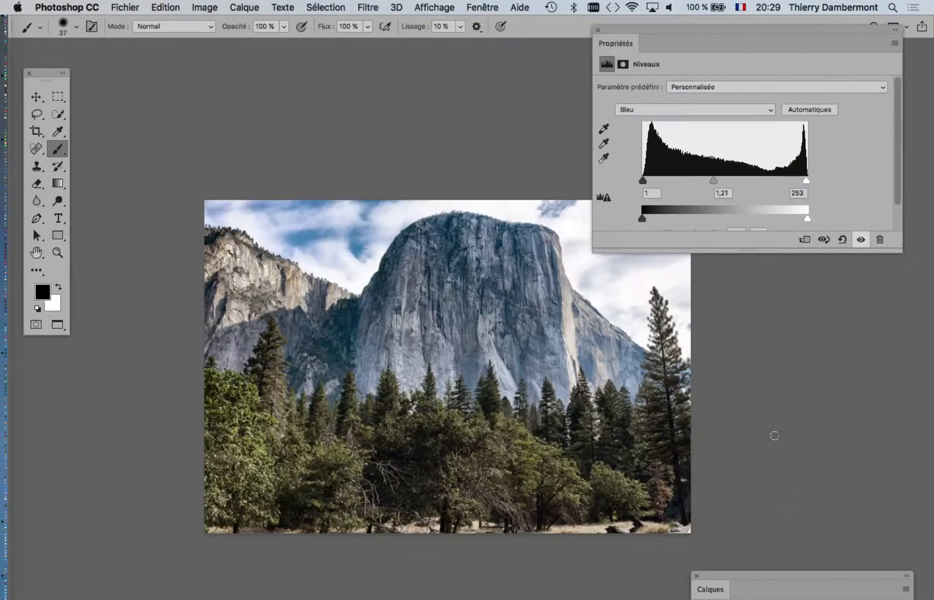
- Resize the Propriétés panel to show all the Niveaux settings, park it below the image, and place the Calques panel beside the image
left_click_drag(549, 362, 540, 354)
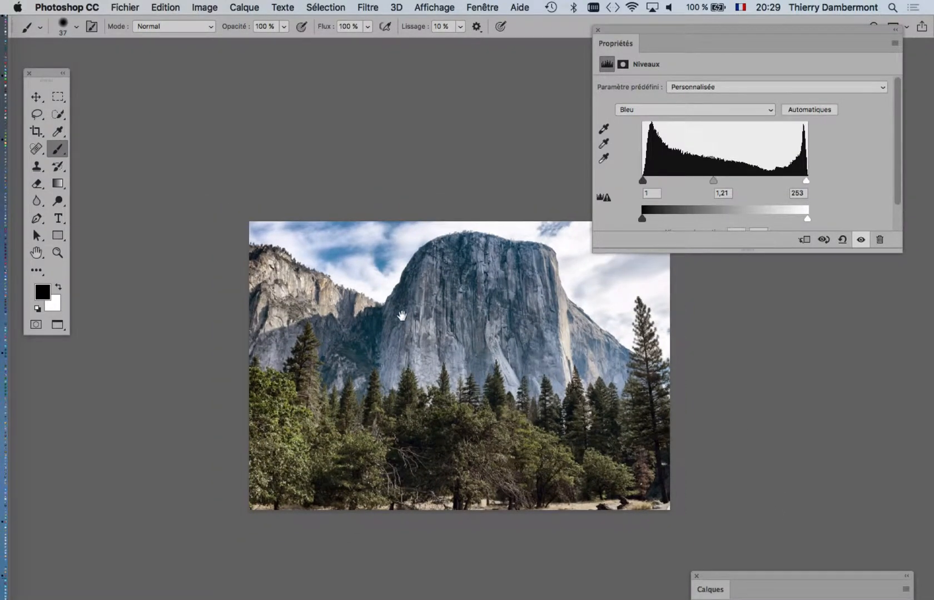
left_click_drag(402, 316, 318, 247)
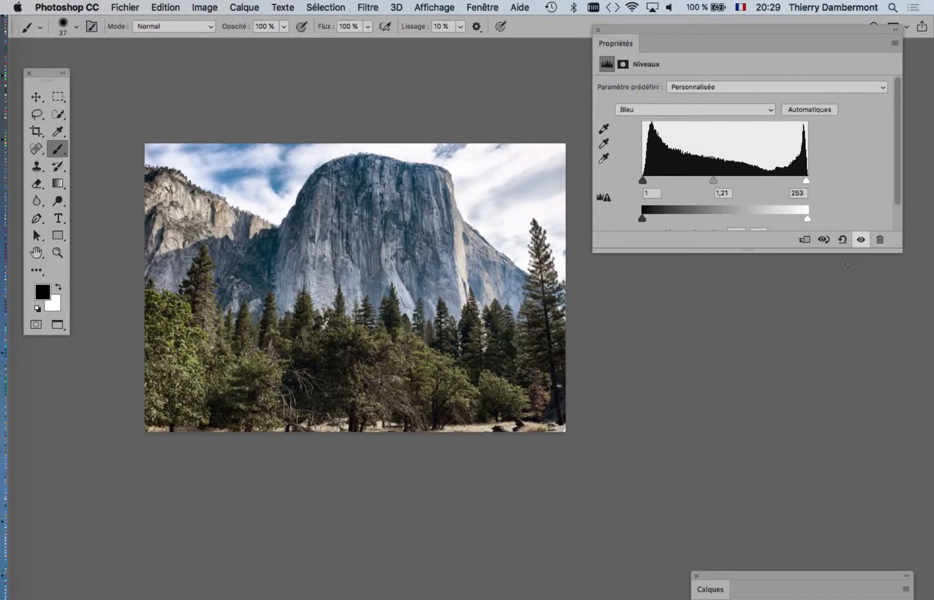
left_click_drag(900, 252, 860, 315)
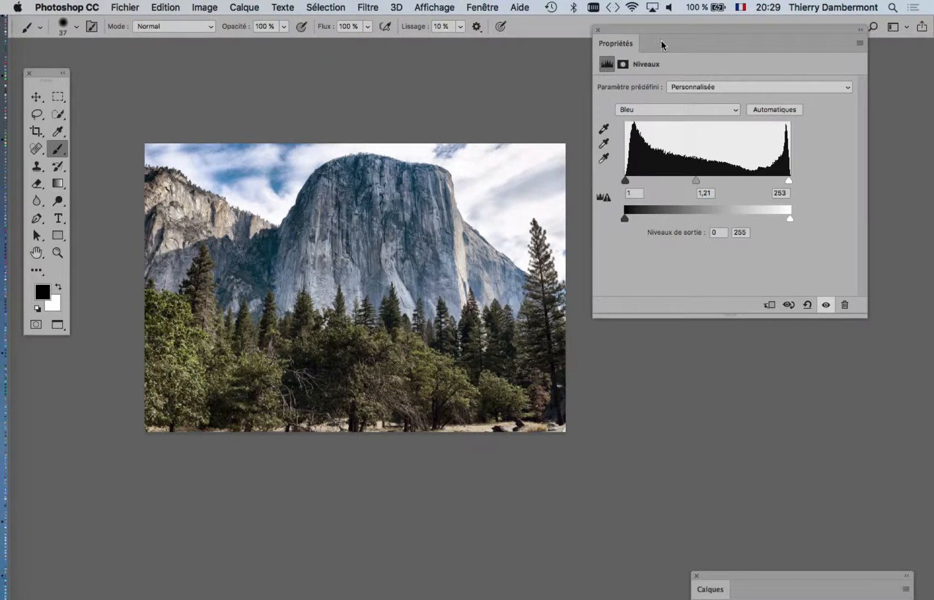
left_click_drag(667, 35, 112, 498)
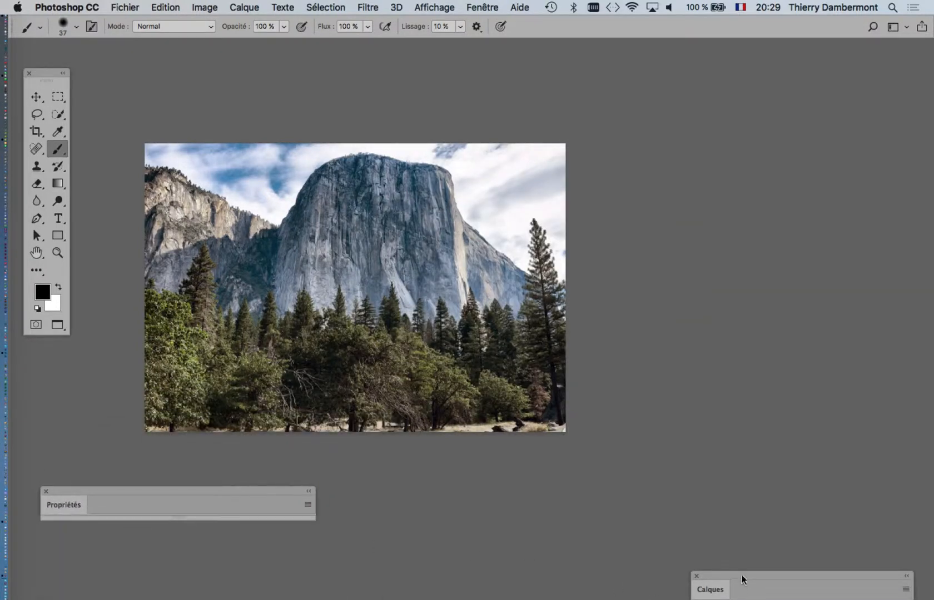
left_click_drag(742, 580, 656, 149)
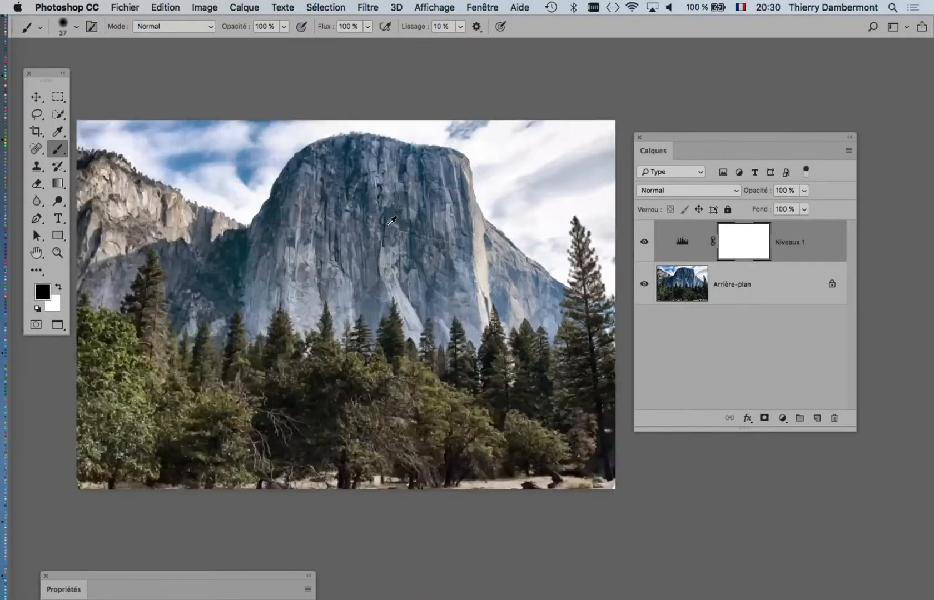
- Hide and redisplay the Niveaux 1 layer to compare the photo before and after correction
scroll(388, 226, "up", 1)
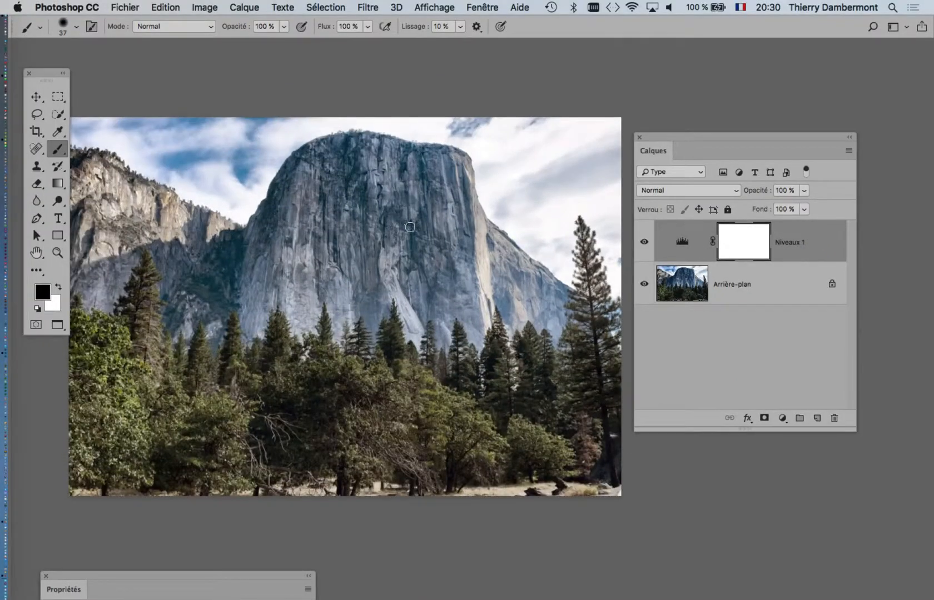
left_click_drag(402, 223, 451, 206)
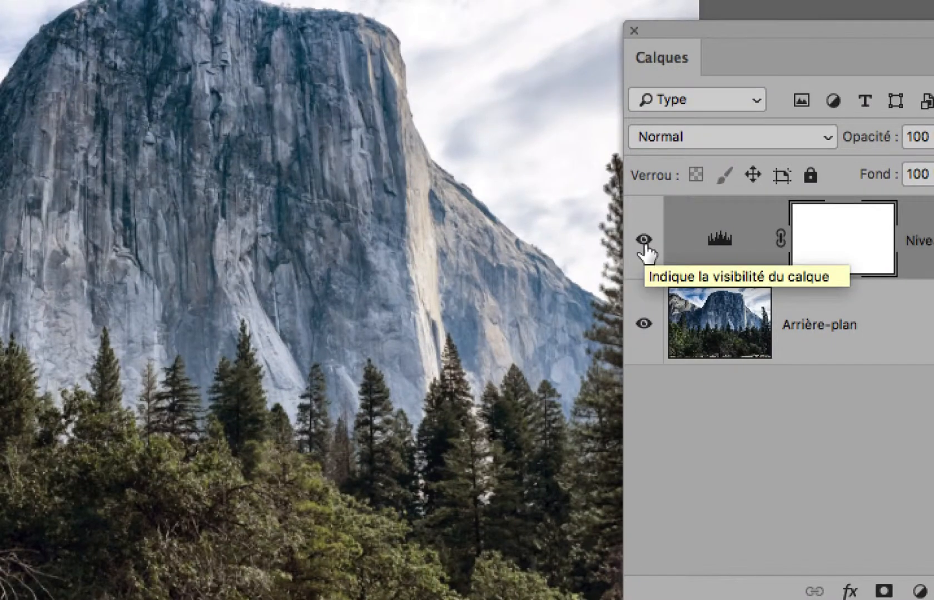
left_click(644, 241)
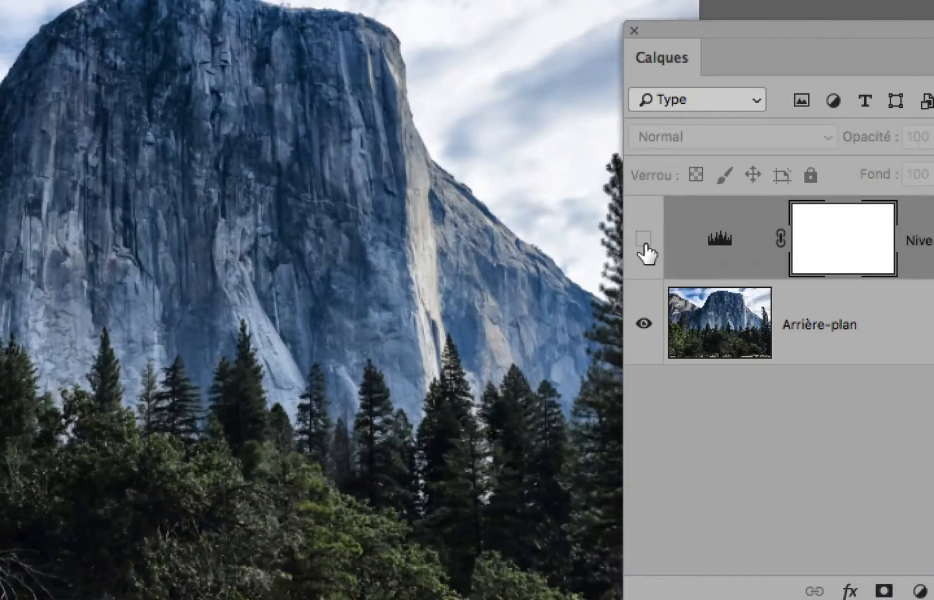
left_click(644, 240)
- Add a Courbes adjustment layer above Niveaux 1
left_click(762, 250)
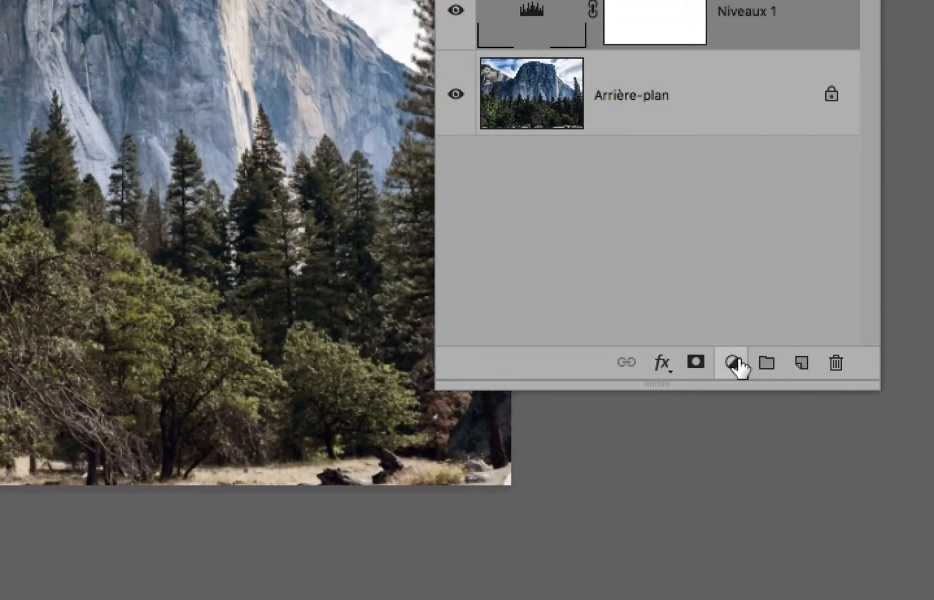
left_click(696, 586)
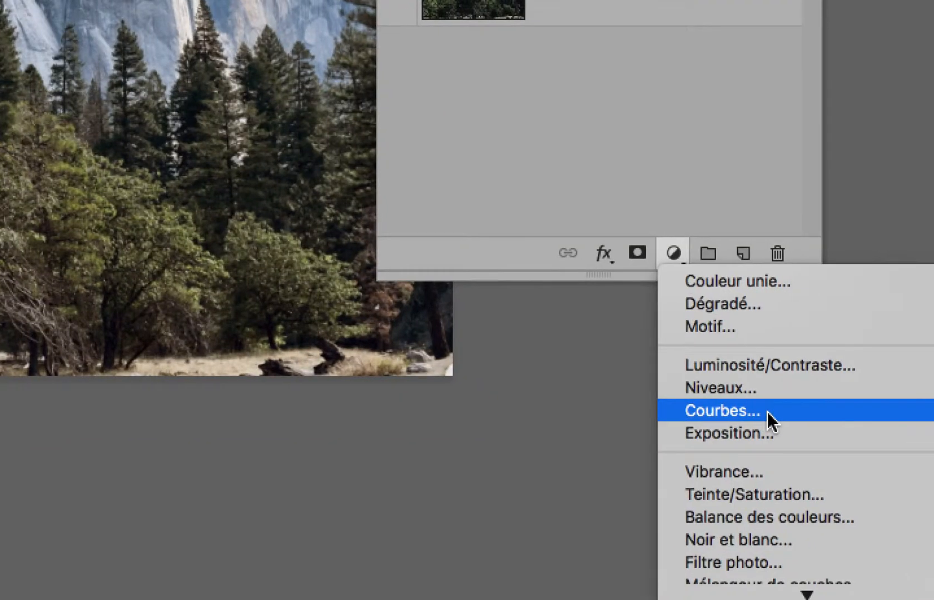
left_click(805, 445)
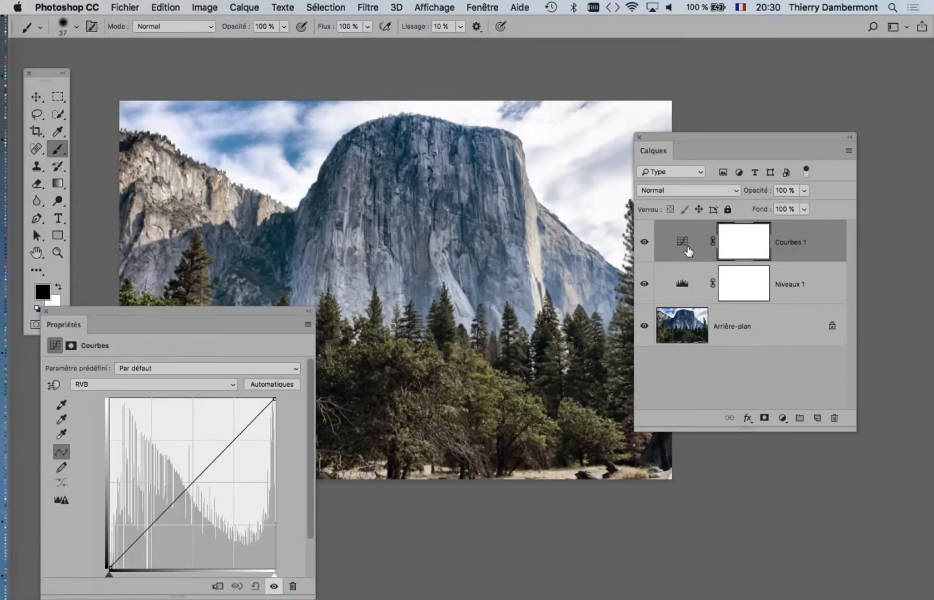
- Deselect all layers and arrange the Propriétés and Calques panels so that they no longer overlap
left_click_drag(253, 312, 790, 88)
left_click(721, 384)
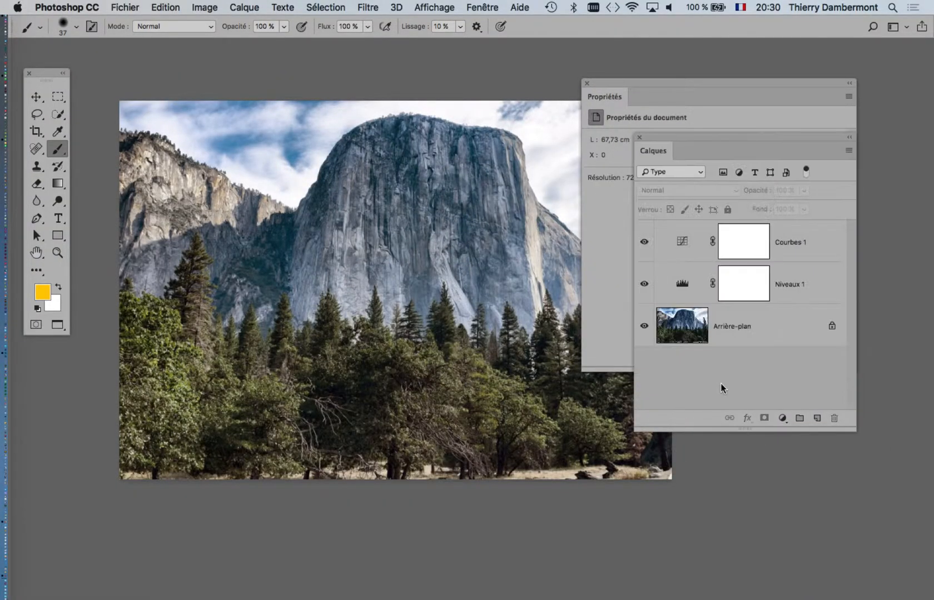
left_click_drag(792, 141, 190, 363)
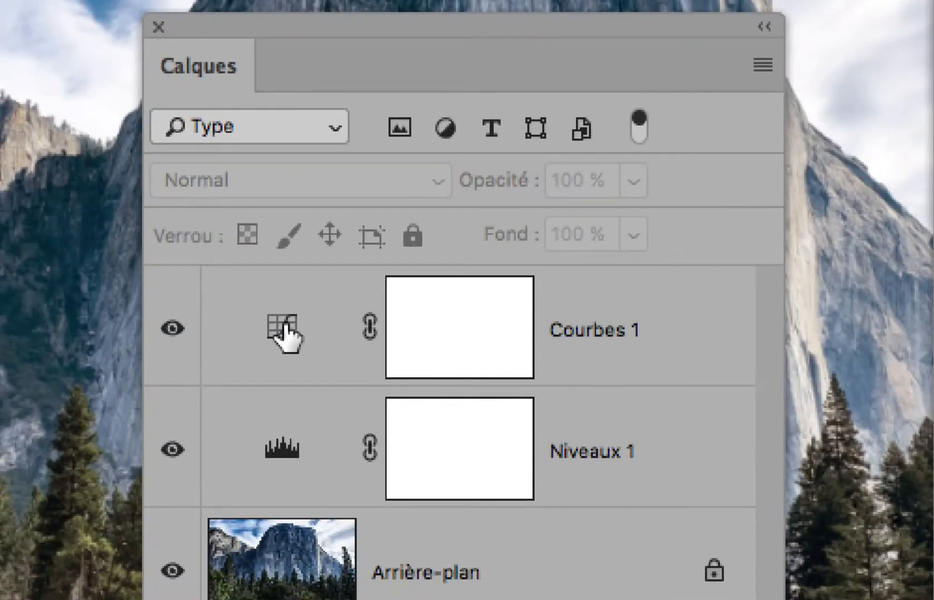
- Display the settings of the Courbes 1 and Niveaux 1 adjustment layers alternately
left_click(285, 328)
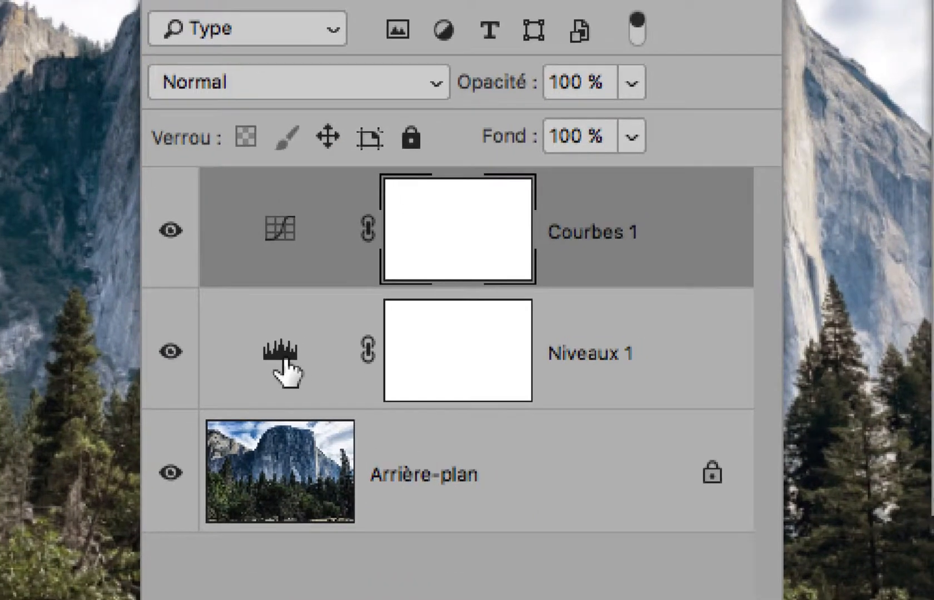
left_click(334, 415)
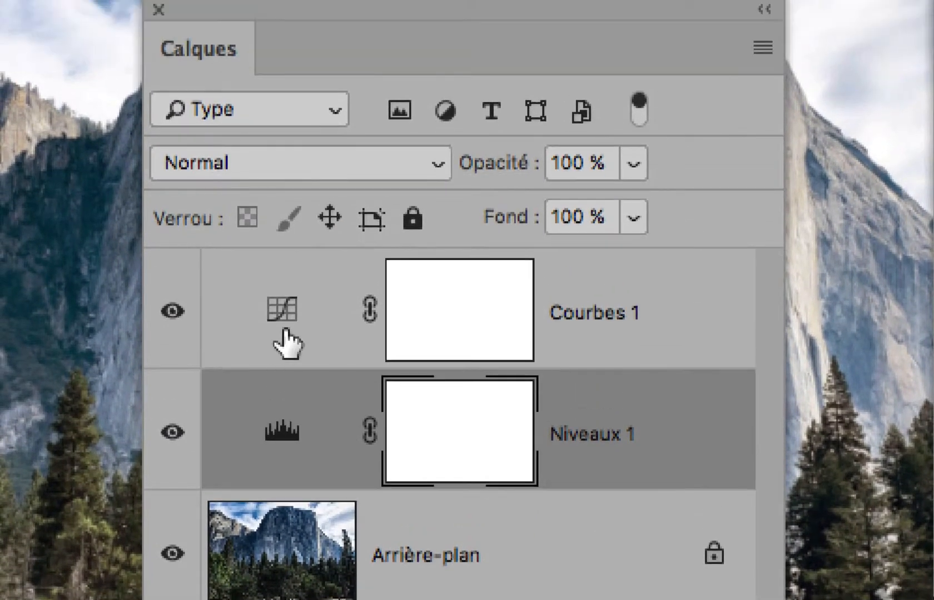
left_click(284, 245)
left_click(281, 363)
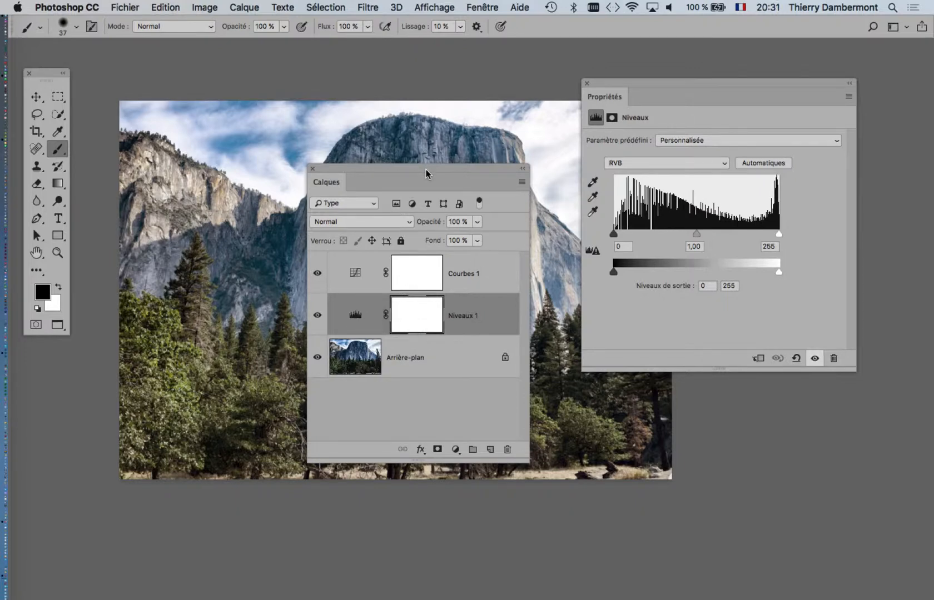
- Move the Calques and Propriétés panels aside to uncover more of the image
left_click_drag(422, 167, 245, 425)
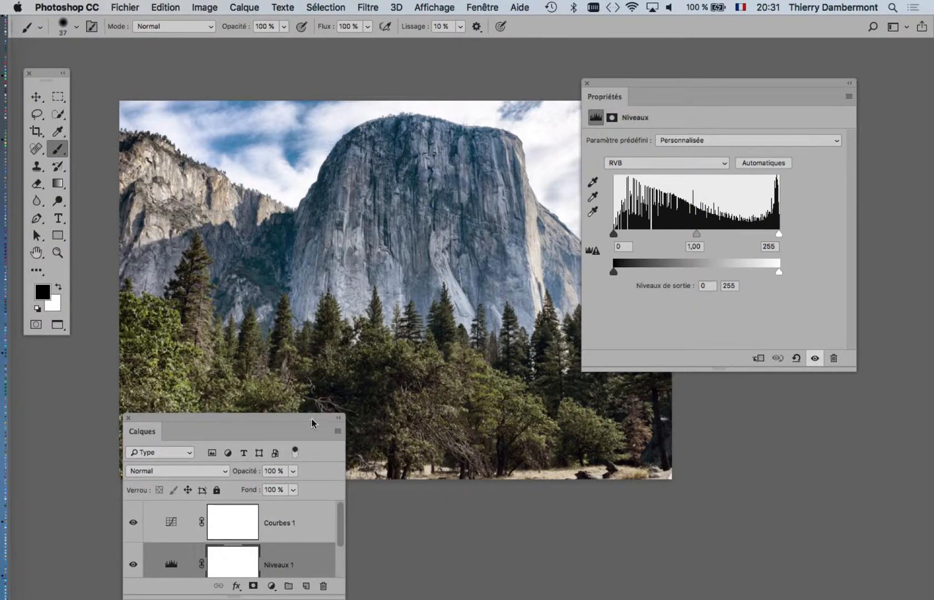
left_click_drag(312, 424, 206, 494)
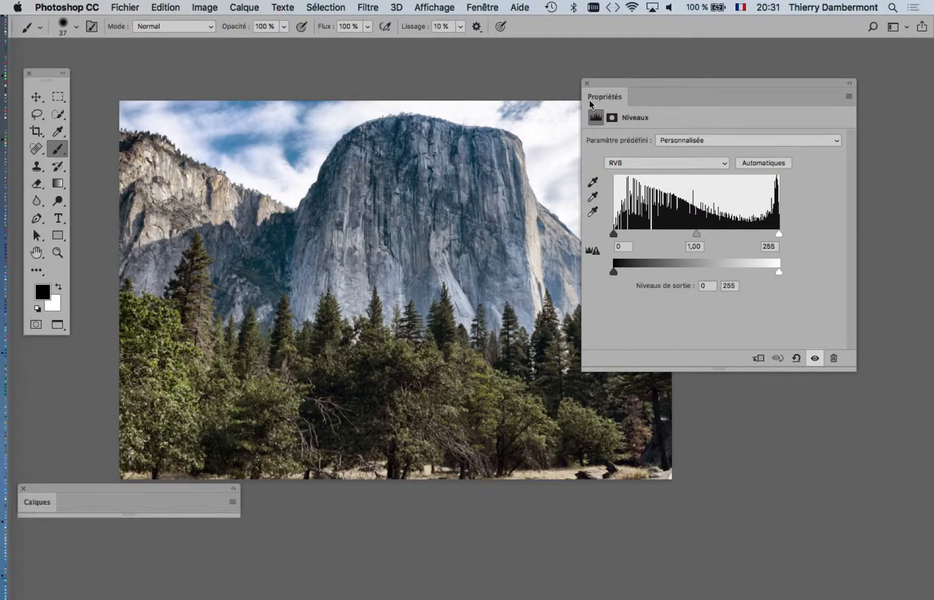
scroll(360, 216, "up", 3)
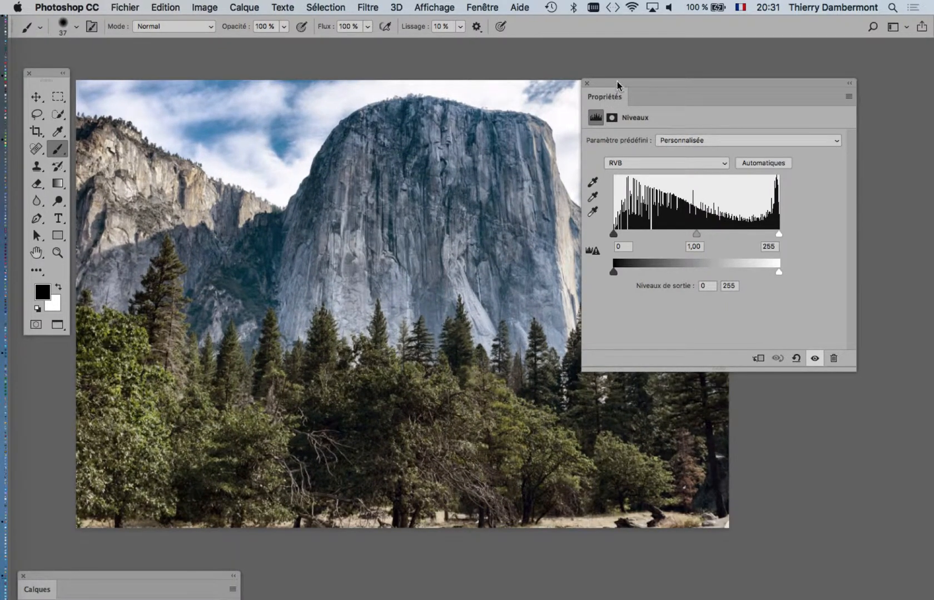
left_click_drag(617, 85, 673, 78)
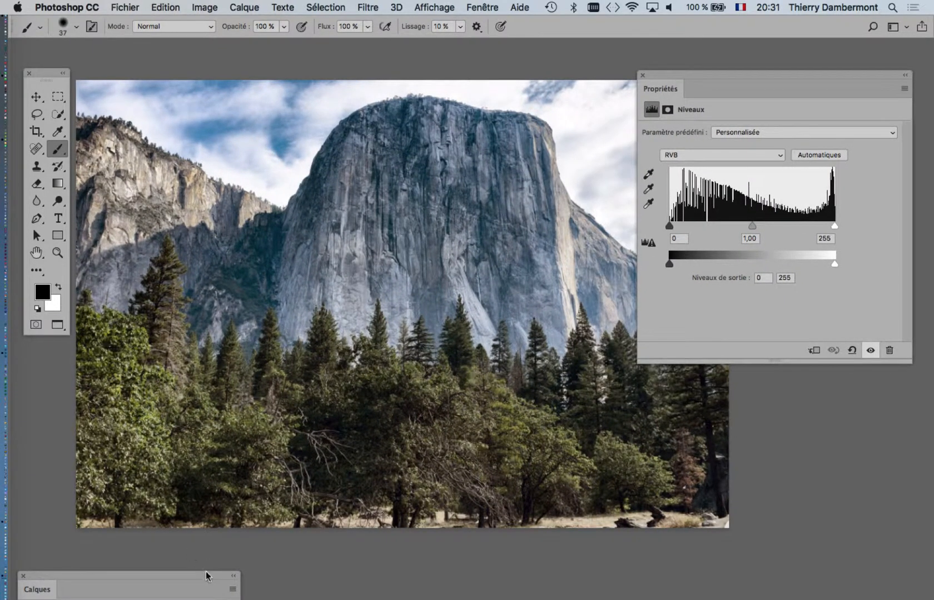
- Bring back the full Calques panel, show the Courbes 1 layer's curve settings, and clear the panel off the image again
left_click_drag(206, 576, 468, 191)
double_click(329, 194)
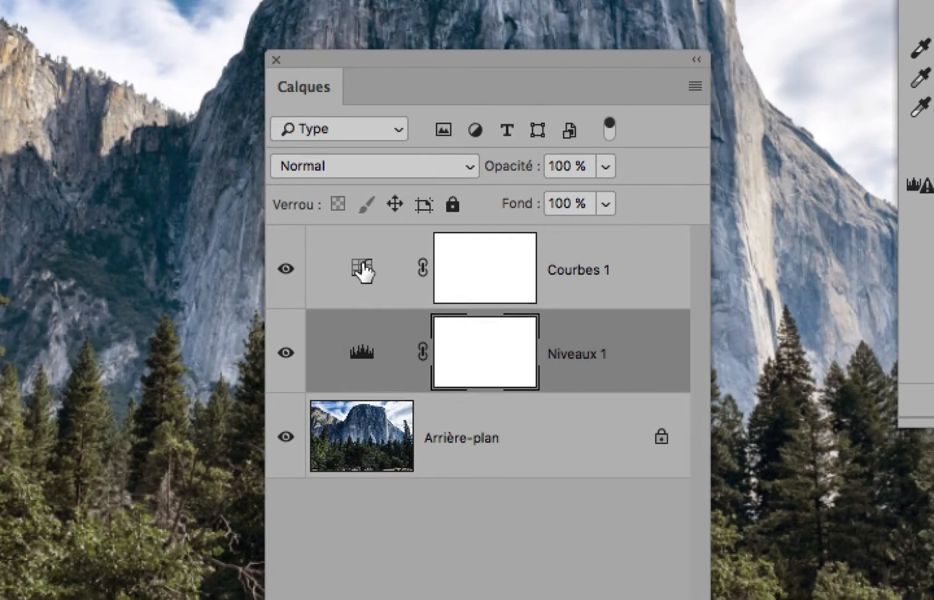
left_click(369, 286)
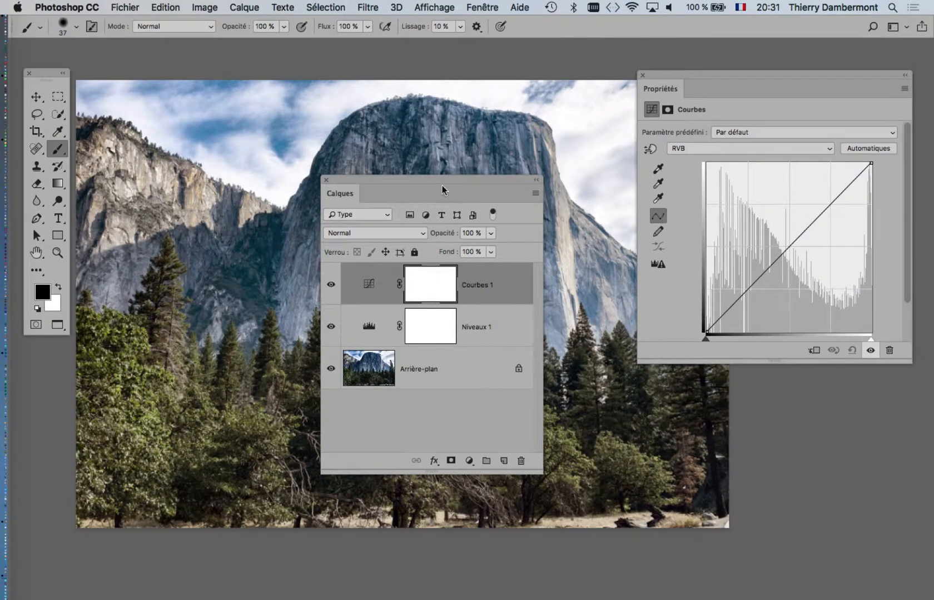
mouse_move(442, 190)
left_mouse_down()
mouse_move(444, 201)
mouse_move(222, 517)
mouse_move(212, 552)
left_mouse_up()
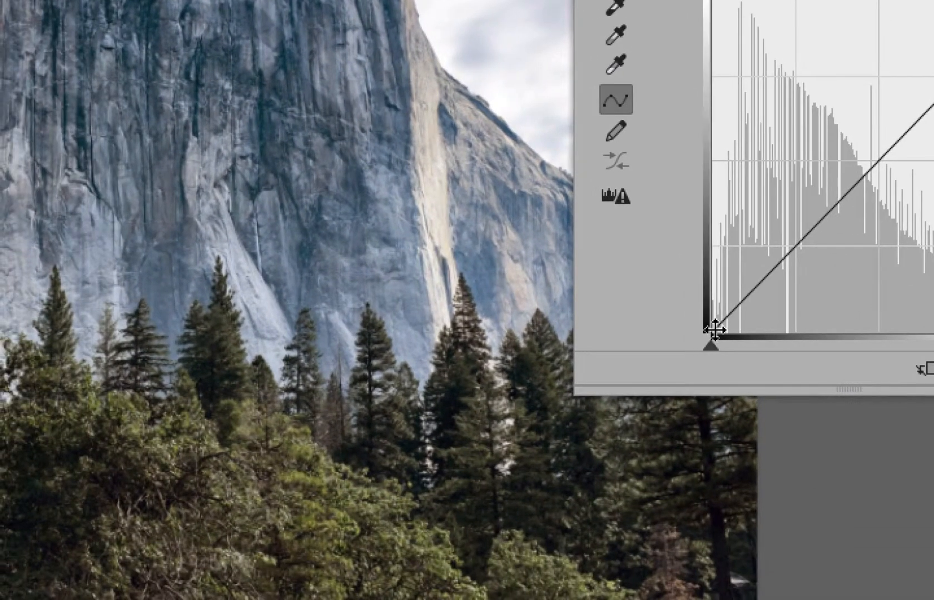
- Try moving the RVB curve's black and white endpoints inward, and return both to their corners
left_click_drag(688, 351, 725, 351)
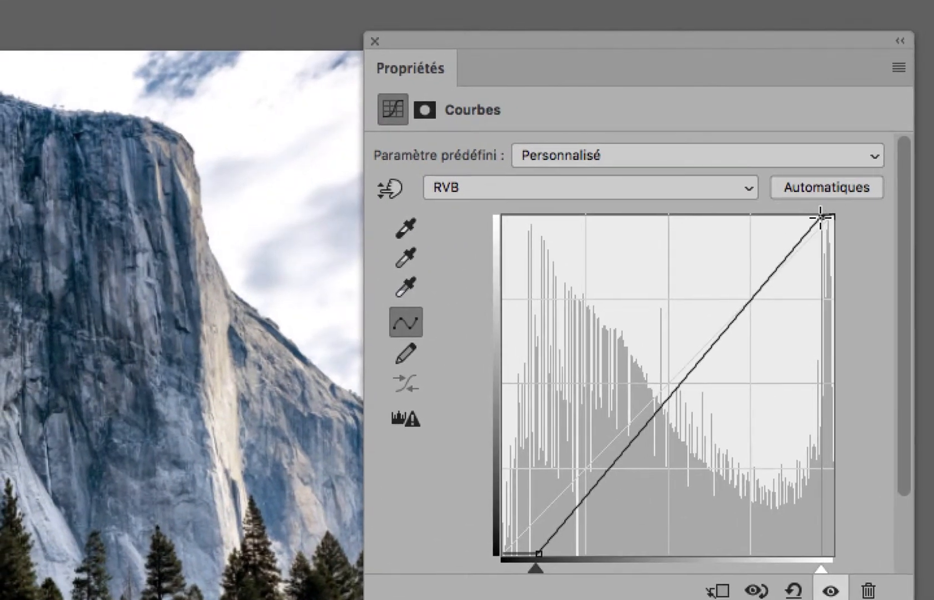
left_click_drag(824, 219, 774, 213)
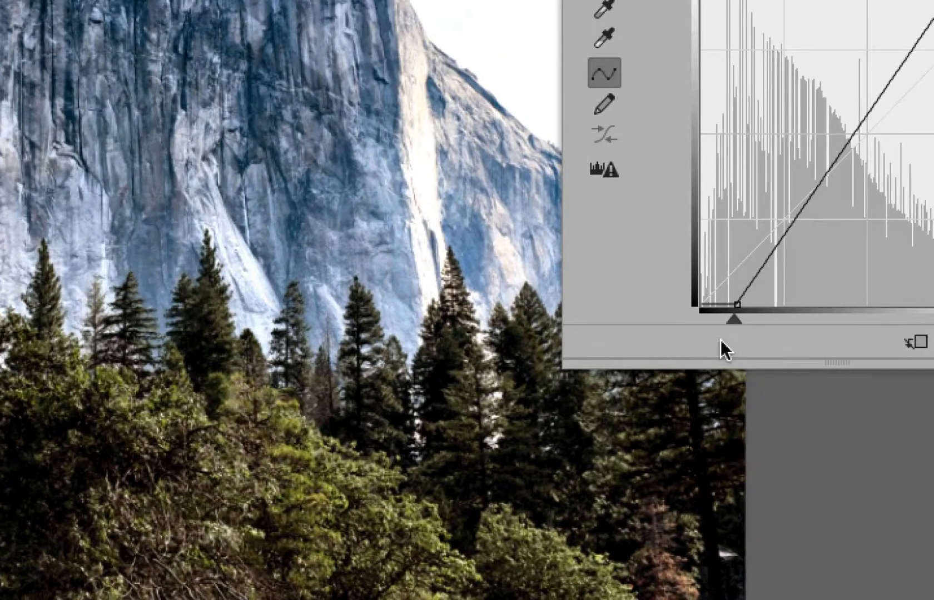
mouse_move(745, 290)
left_mouse_down()
mouse_move(710, 291)
mouse_move(743, 292)
left_mouse_up()
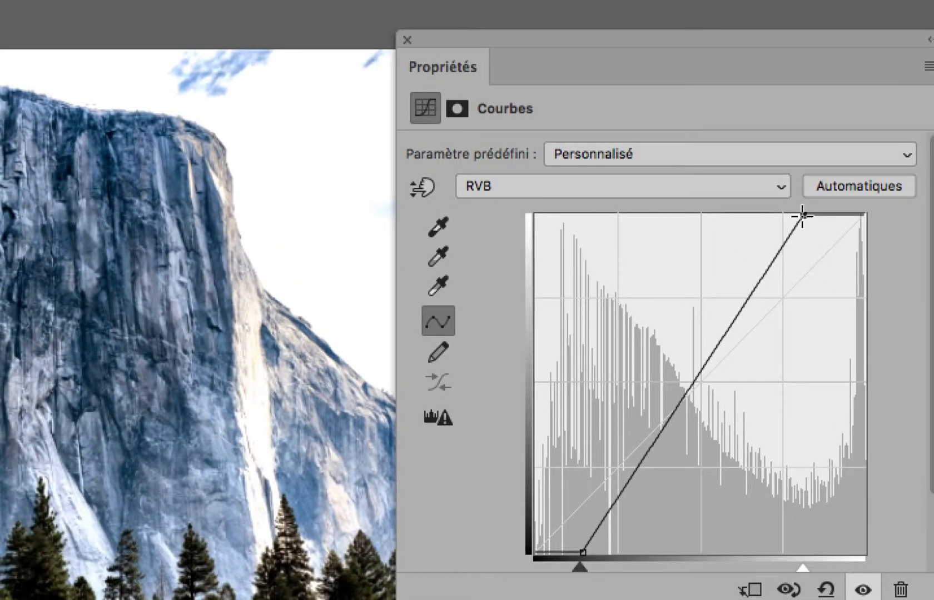
left_click_drag(803, 215, 878, 217)
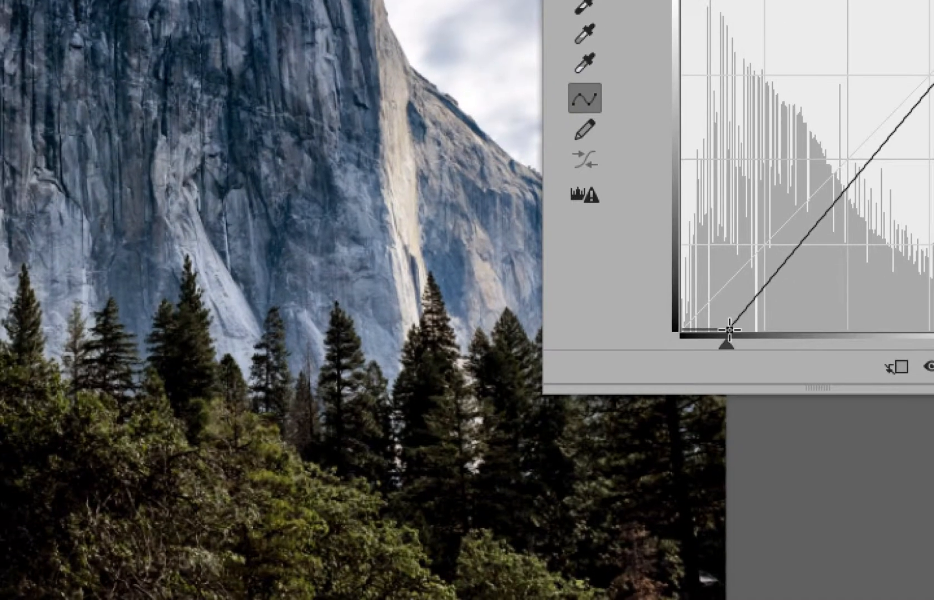
left_click_drag(719, 335, 669, 335)
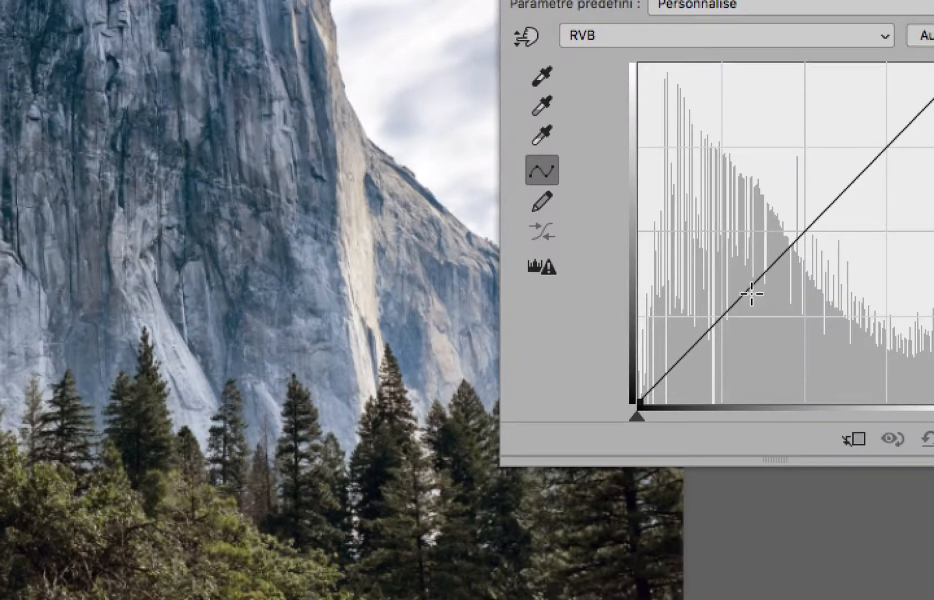
- Add a shadow point and a highlight point to the RVB curve, and remove the extra midtone point between them
left_click(751, 294)
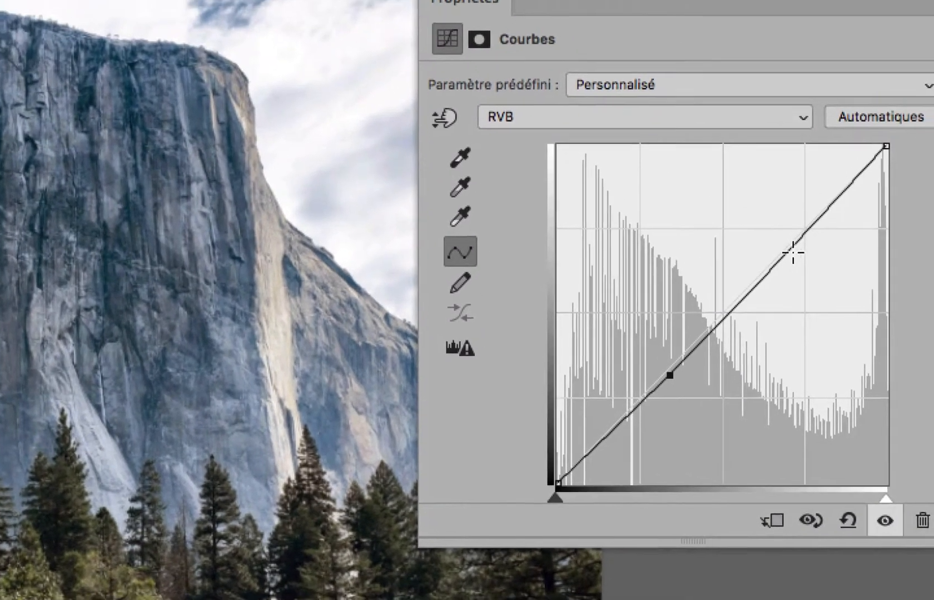
left_click(877, 166)
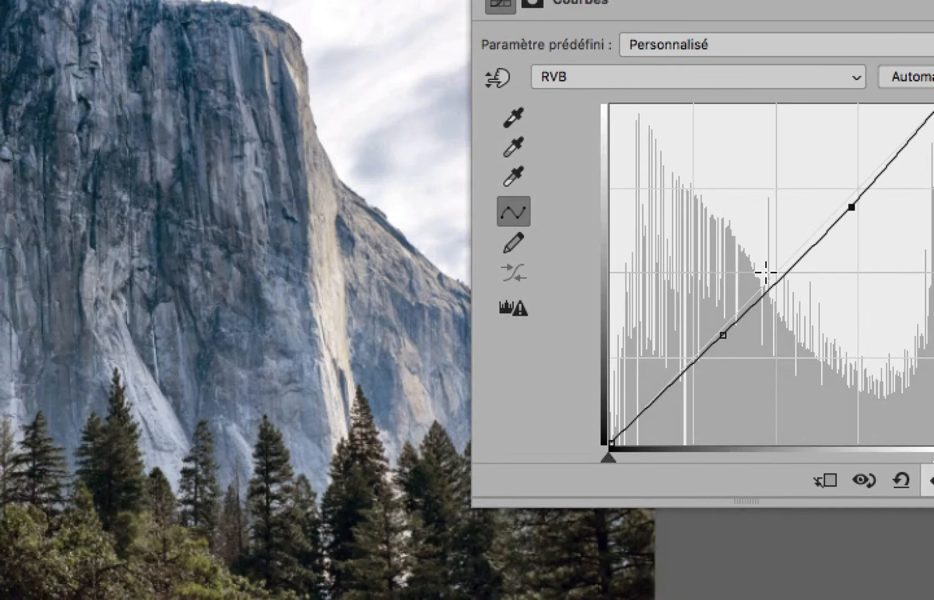
left_click(783, 277)
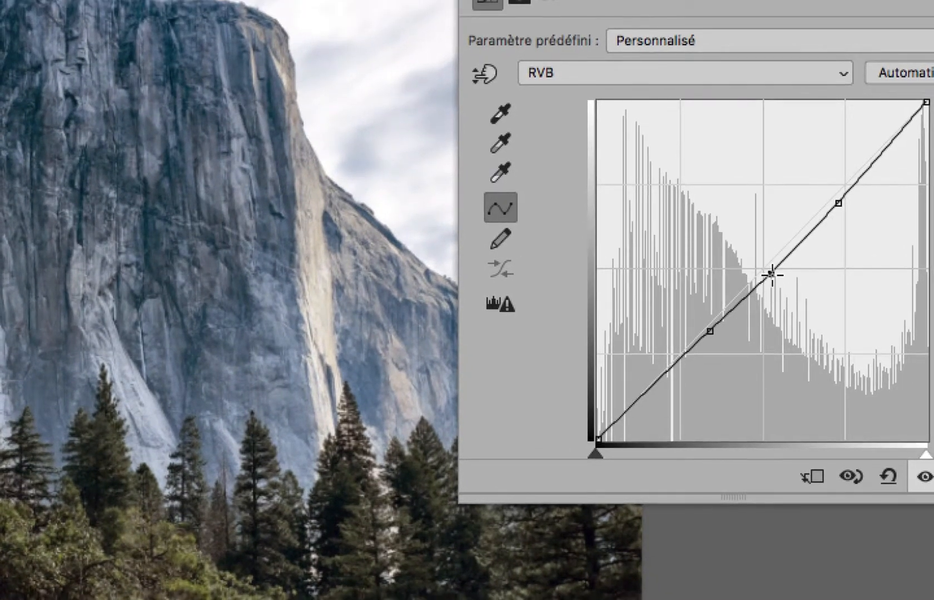
left_click_drag(784, 279, 902, 287)
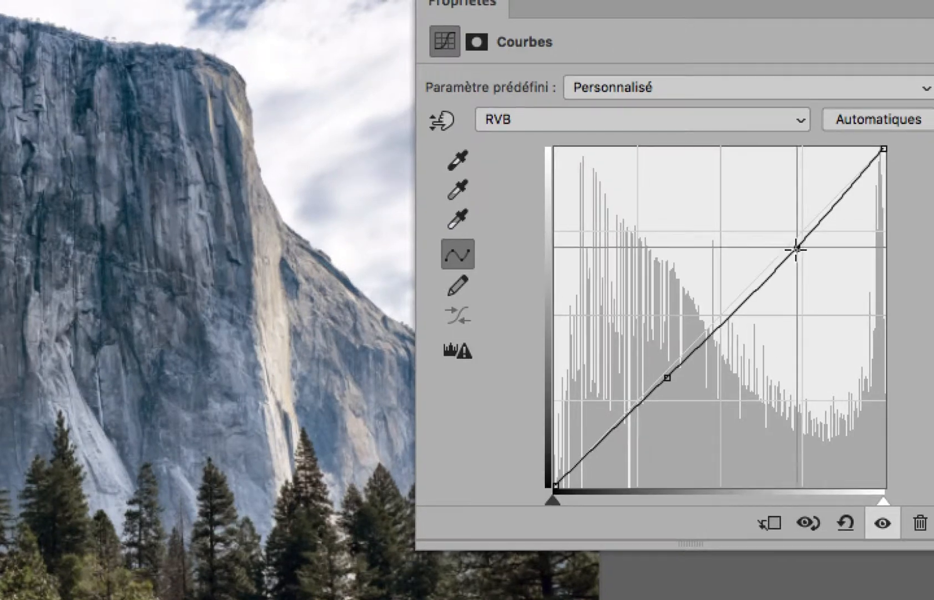
- Shape the RVB curve into a strong contrast S by raising the highlight point and lowering the shadow point
left_click_drag(795, 252, 792, 245)
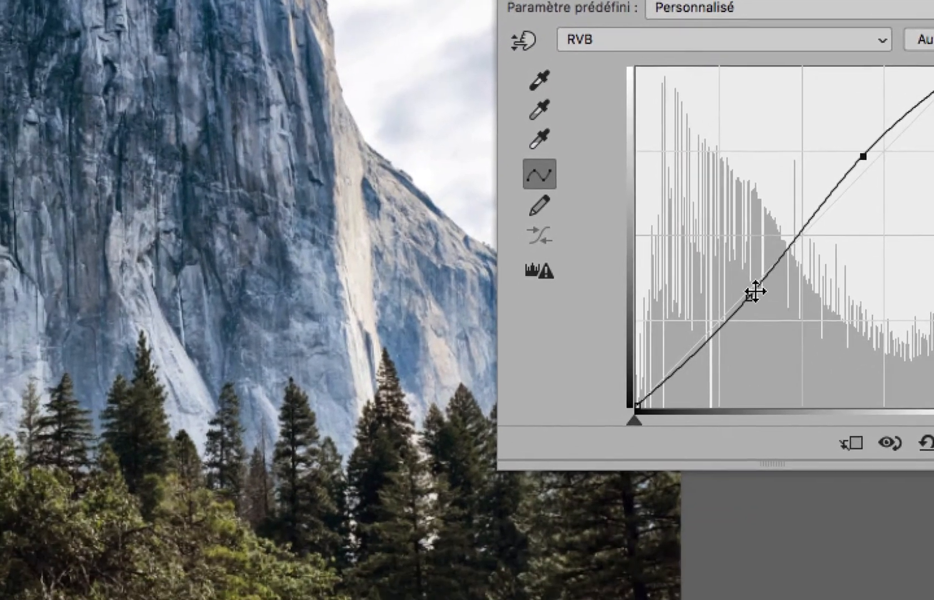
left_click_drag(695, 363, 702, 377)
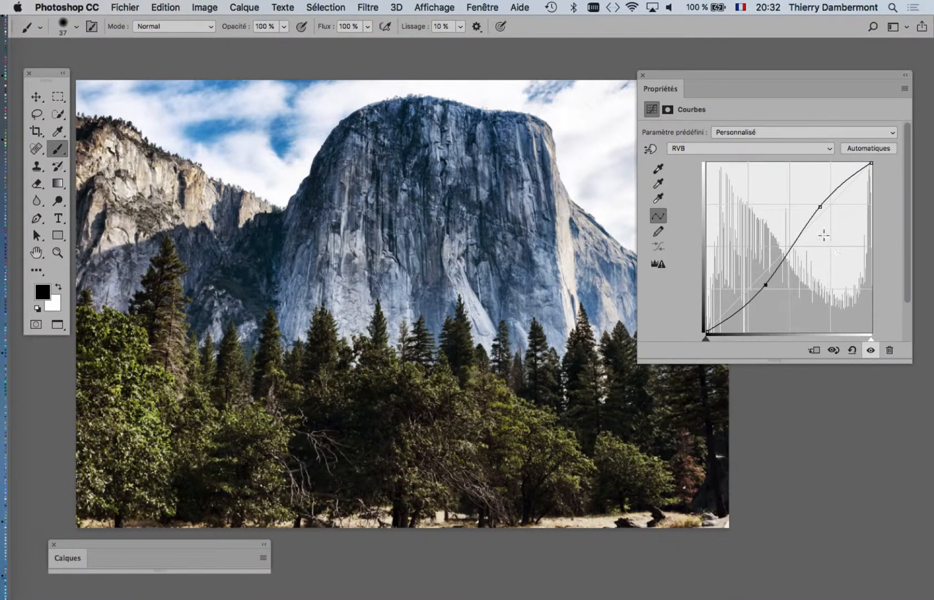
left_click_drag(821, 212, 819, 209)
mouse_move(765, 286)
left_mouse_down()
mouse_move(761, 279)
mouse_move(765, 287)
left_mouse_up()
scroll(475, 209, "up", 5)
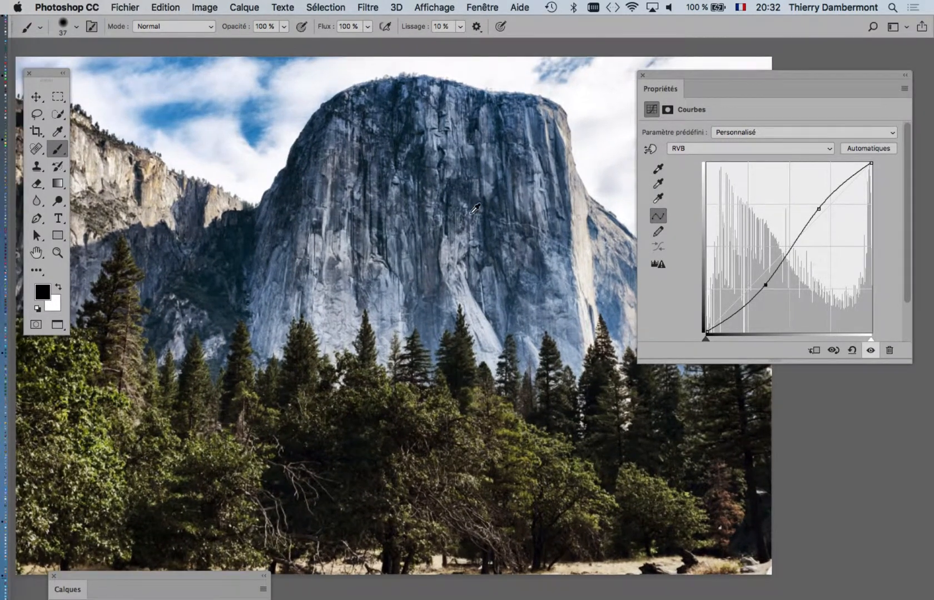
left_click_drag(819, 209, 816, 204)
left_click_drag(766, 282, 771, 288)
left_click_drag(816, 203, 815, 199)
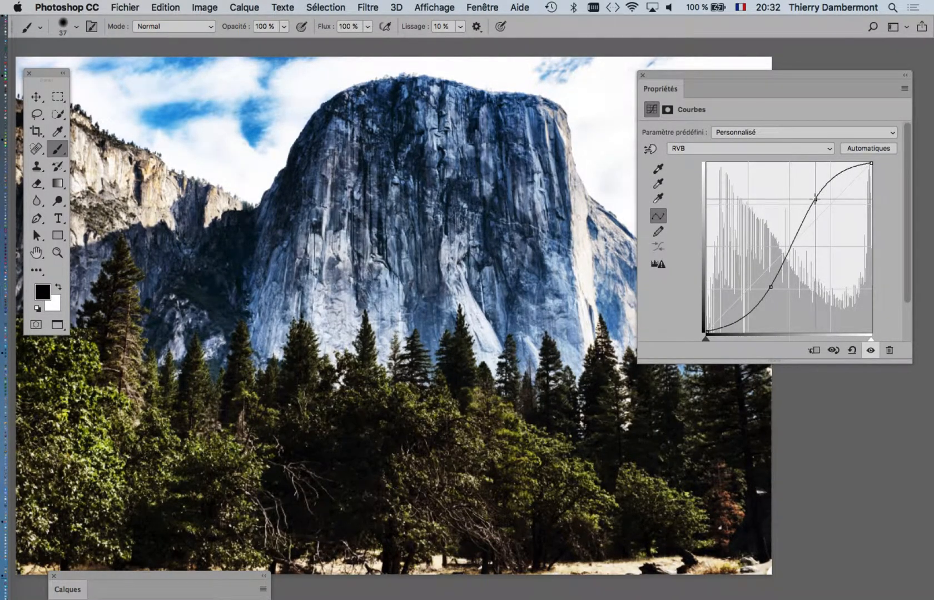
- Try a reversed S on the RVB curve by raising the shadow point and lowering the highlight point
left_click_drag(770, 287, 773, 289)
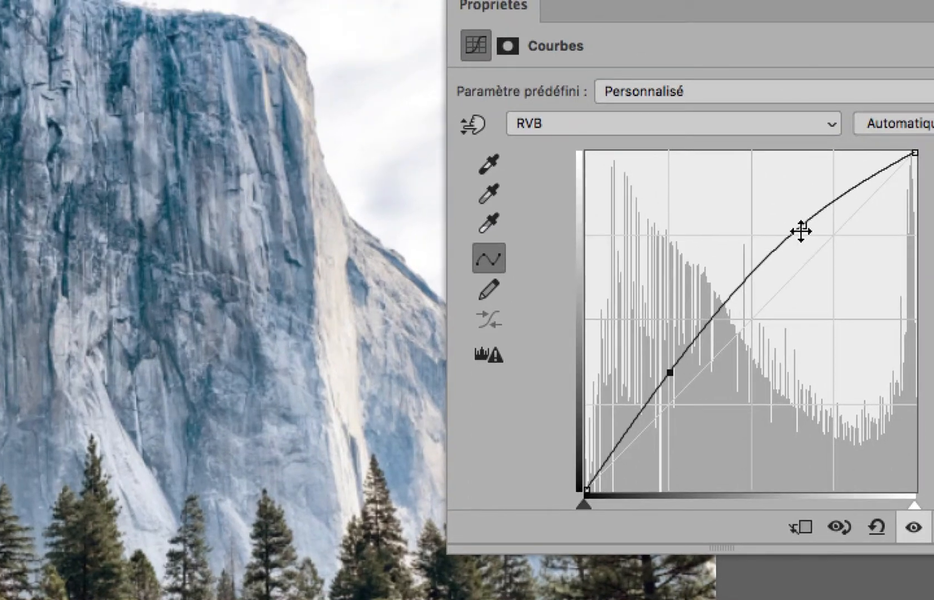
left_click_drag(809, 195, 843, 232)
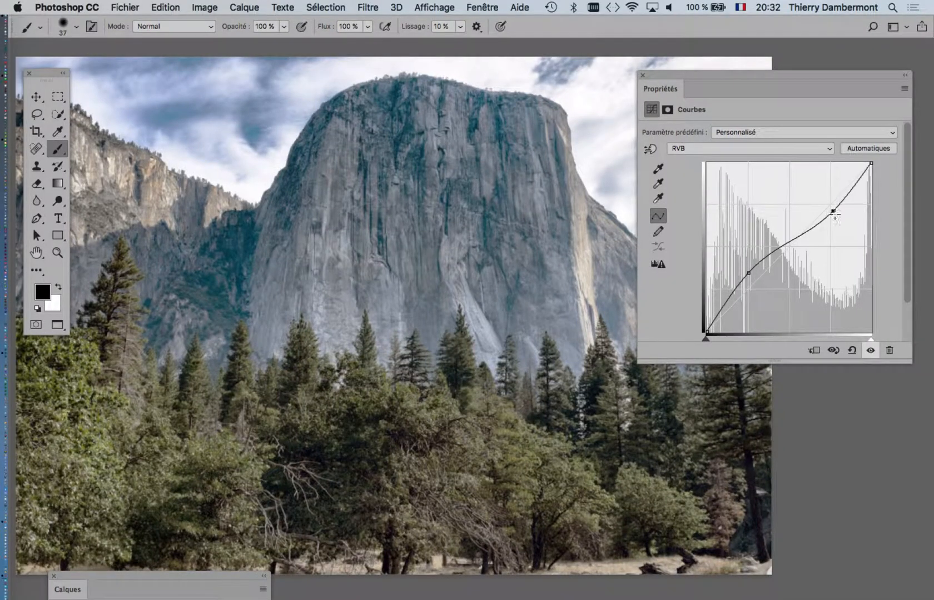
left_click_drag(833, 212, 833, 207)
- Turn the RVB curve back into a steep S-curve with lowered shadows and raised highlights
left_click_drag(749, 273, 760, 289)
left_click_drag(835, 209, 822, 196)
left_click_drag(760, 289, 768, 295)
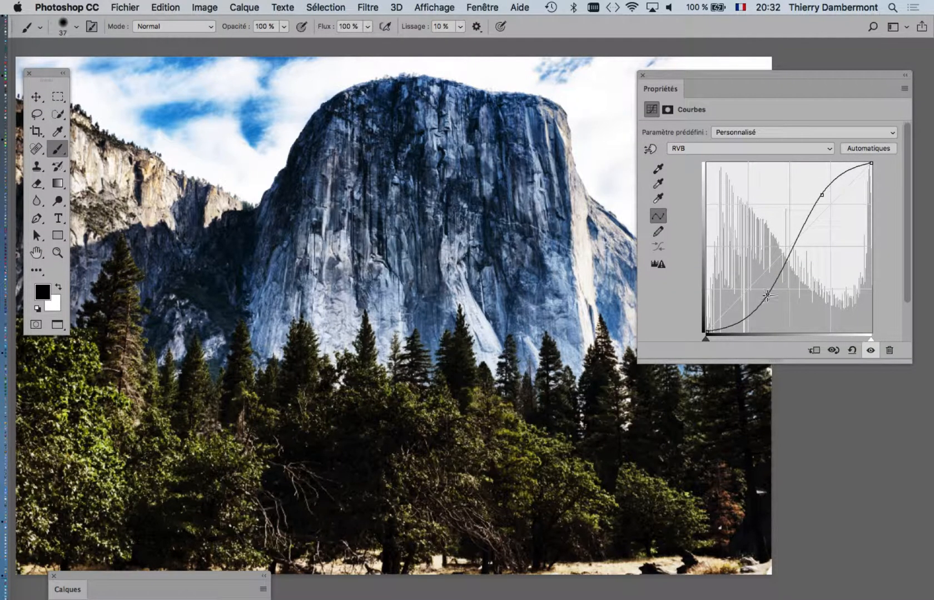
left_click_drag(767, 295, 761, 301)
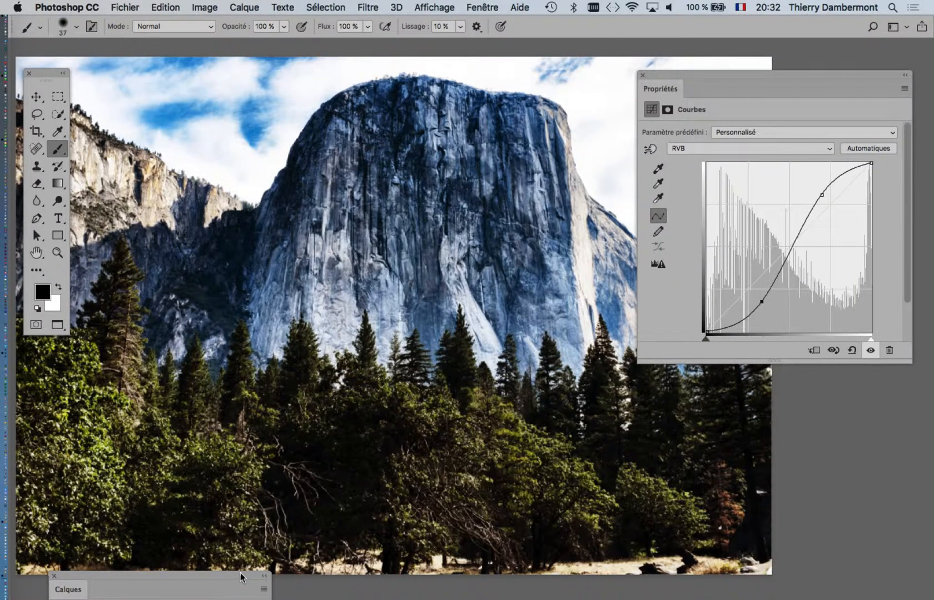
- Bring the full Calques panel onto the image and place the Propriétés panel apart from it
left_click_drag(242, 579, 515, 291)
left_click_drag(527, 236, 547, 117)
left_click(379, 131)
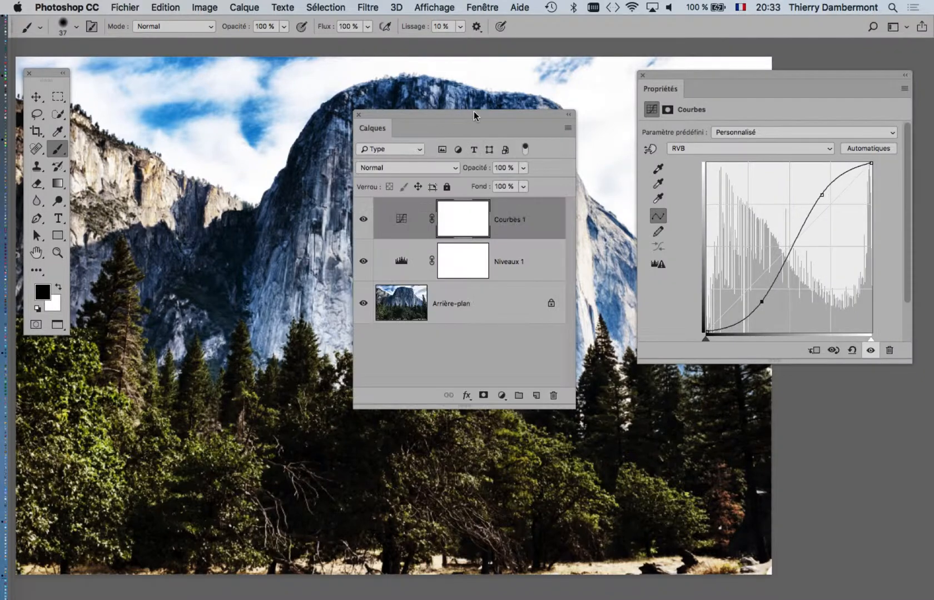
left_click_drag(475, 117, 533, 197)
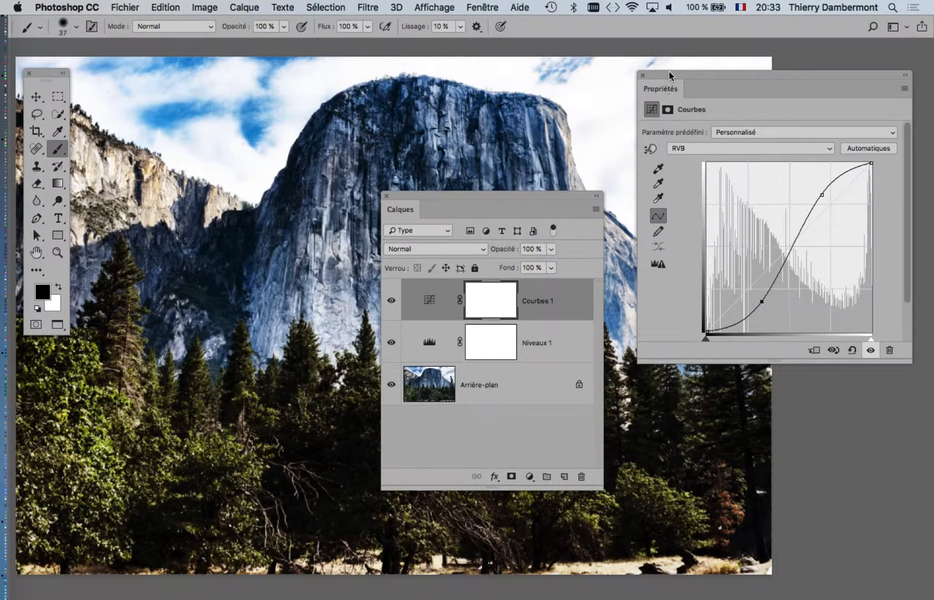
left_click_drag(659, 75, 111, 324)
left_click_drag(416, 197, 642, 103)
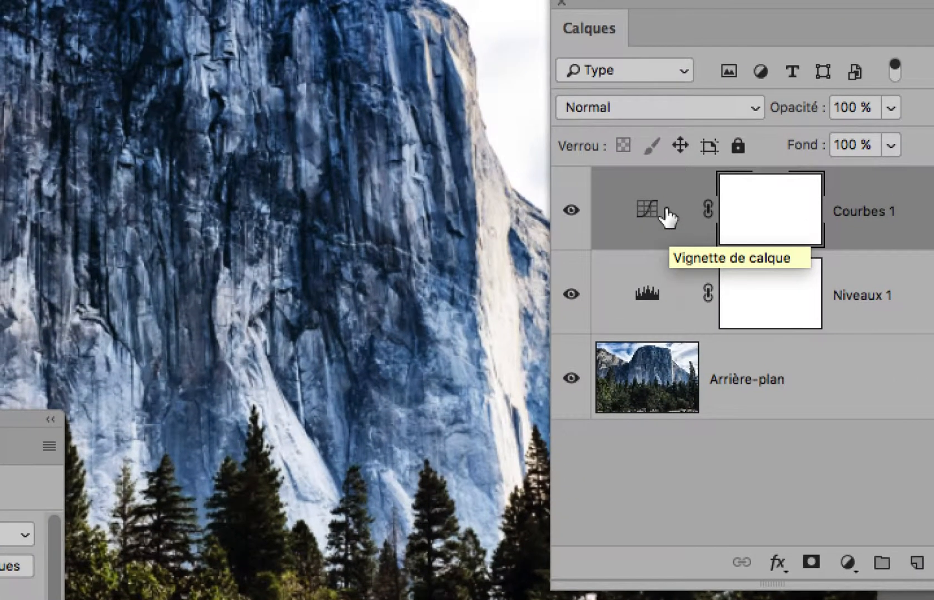
- Set the Courbes 1 layer's blending mode to Luminosité
left_click(664, 217)
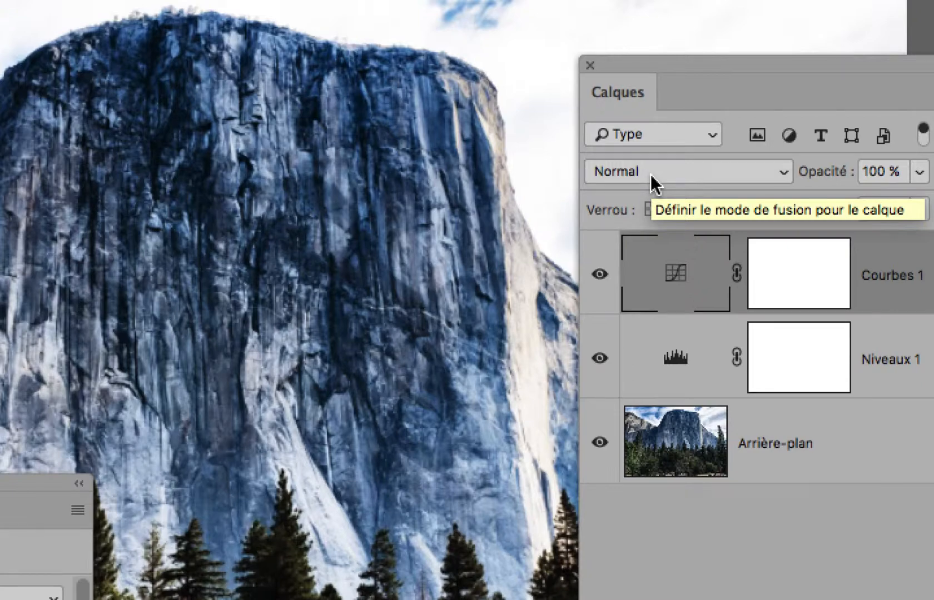
left_click(650, 175)
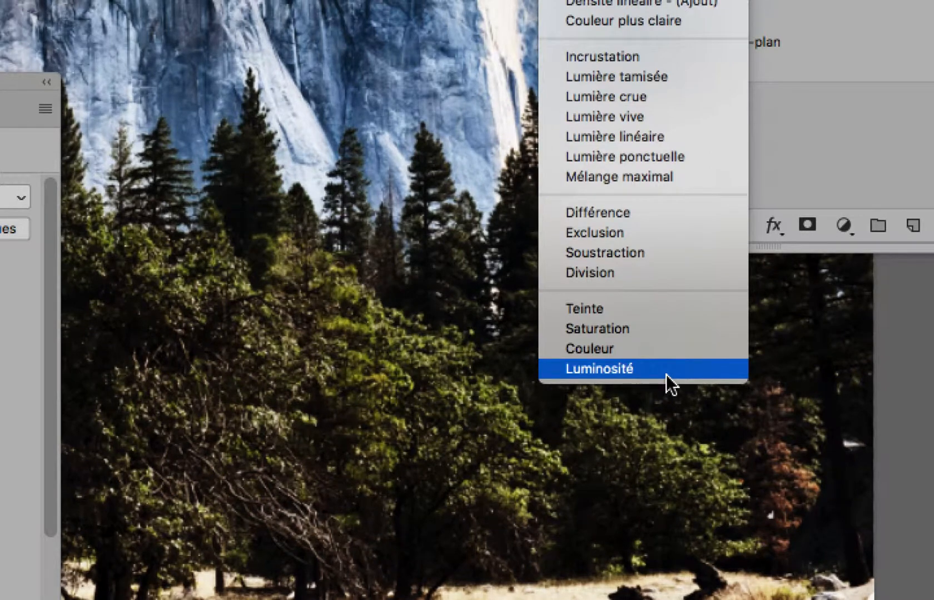
left_click(666, 374)
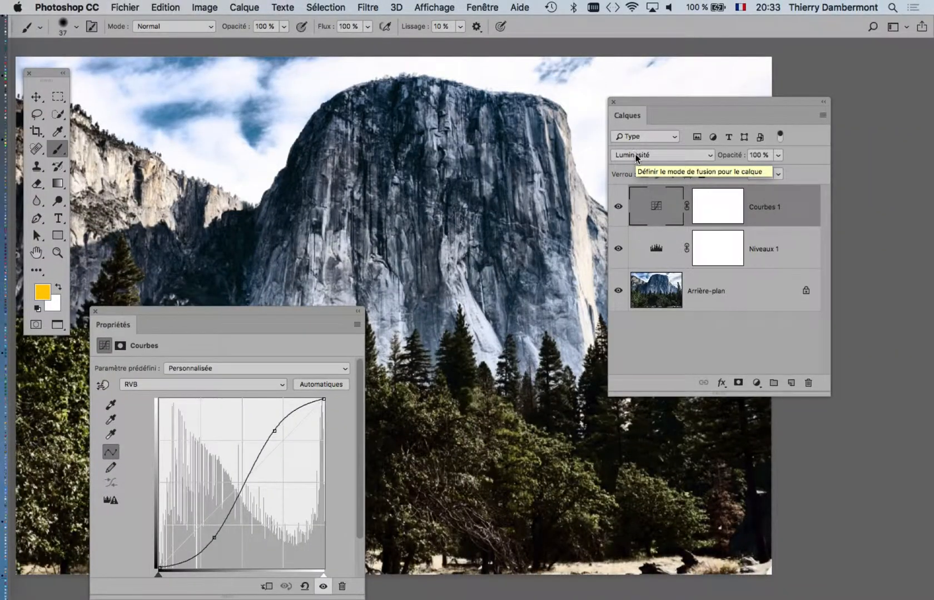
- Compare the blending modes by switching the Courbes 1 layer to Normal and back to Luminosité
left_click(644, 172)
scroll(661, 23, "up", 5)
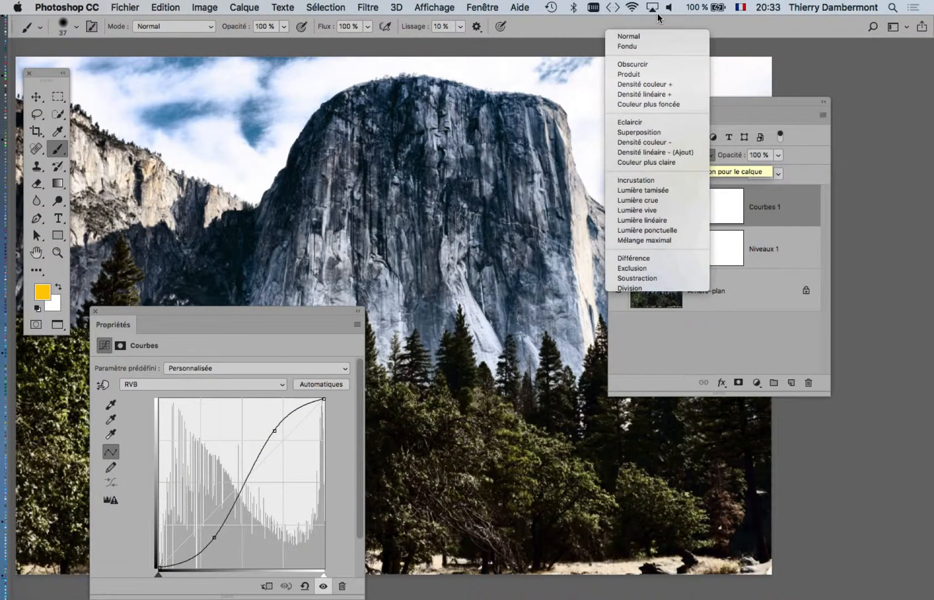
left_click(643, 35)
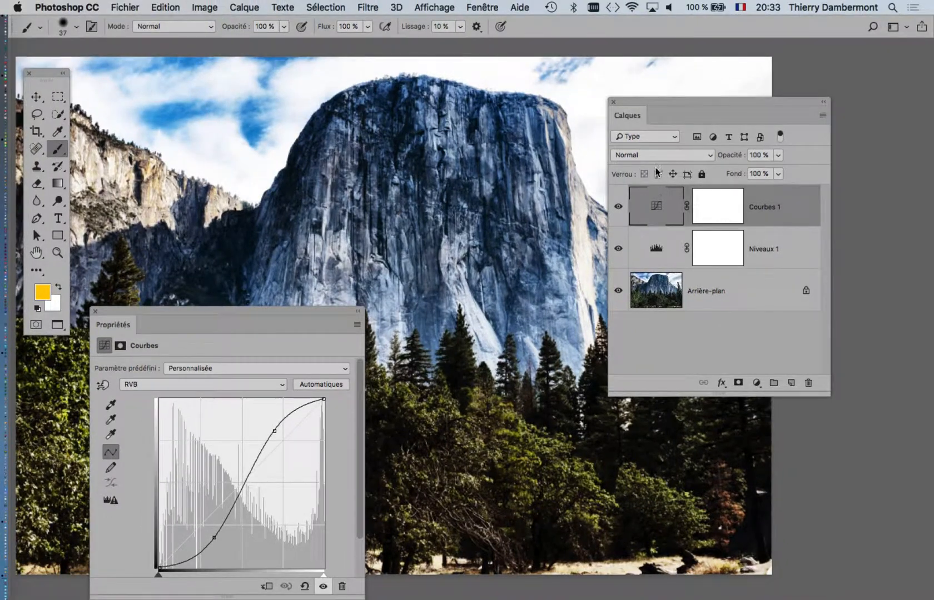
left_click(656, 155)
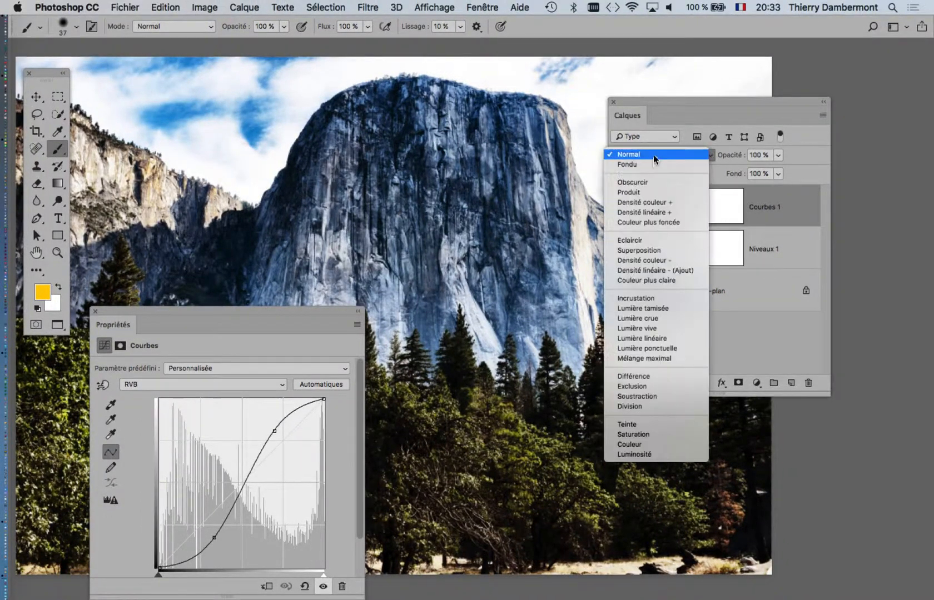
left_click(669, 457)
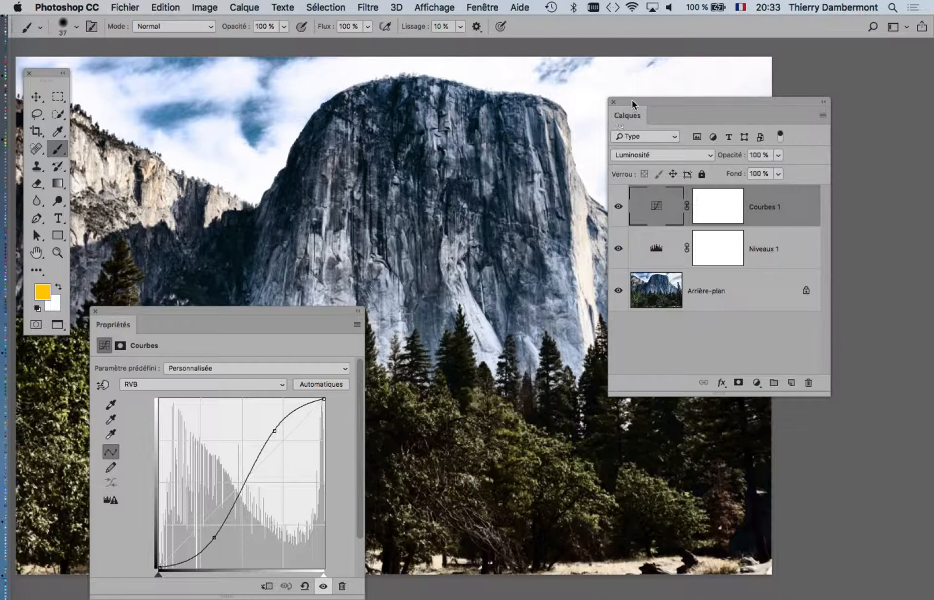
- Clear the Calques panel off more of the image and compare it with the Courbes 1 layer hidden and shown
left_click_drag(632, 104, 672, 89)
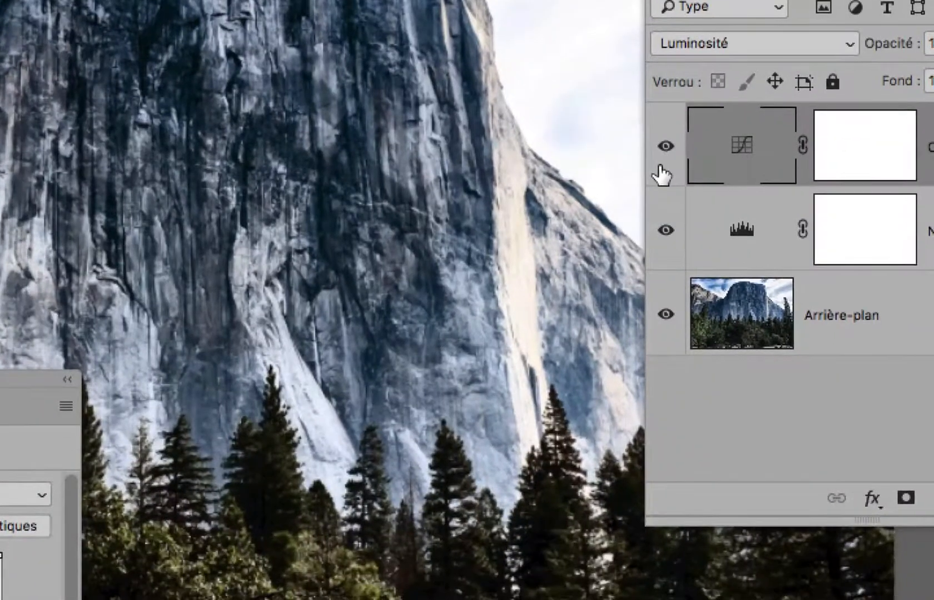
left_click(643, 300)
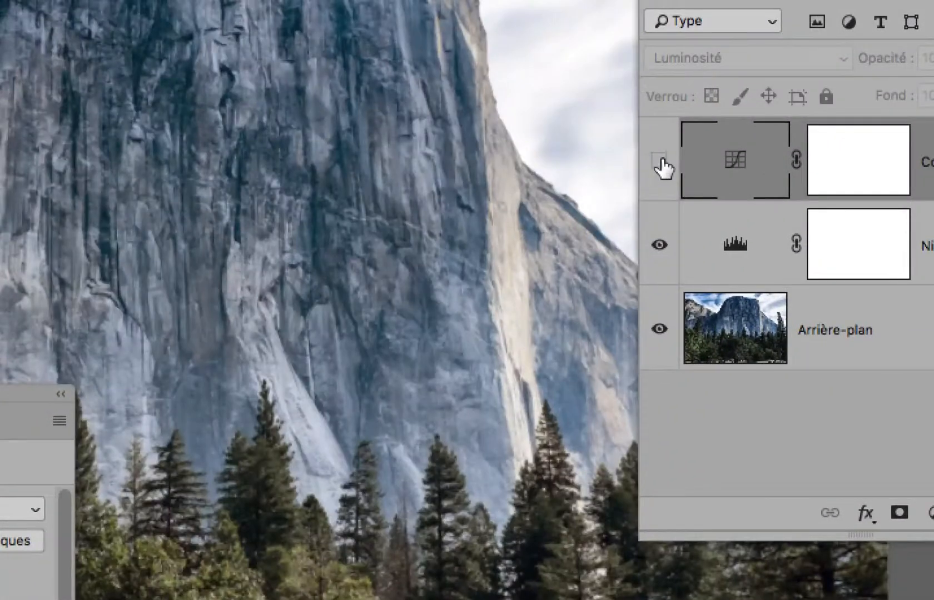
left_click(660, 162)
left_click(660, 162)
left_click(660, 162)
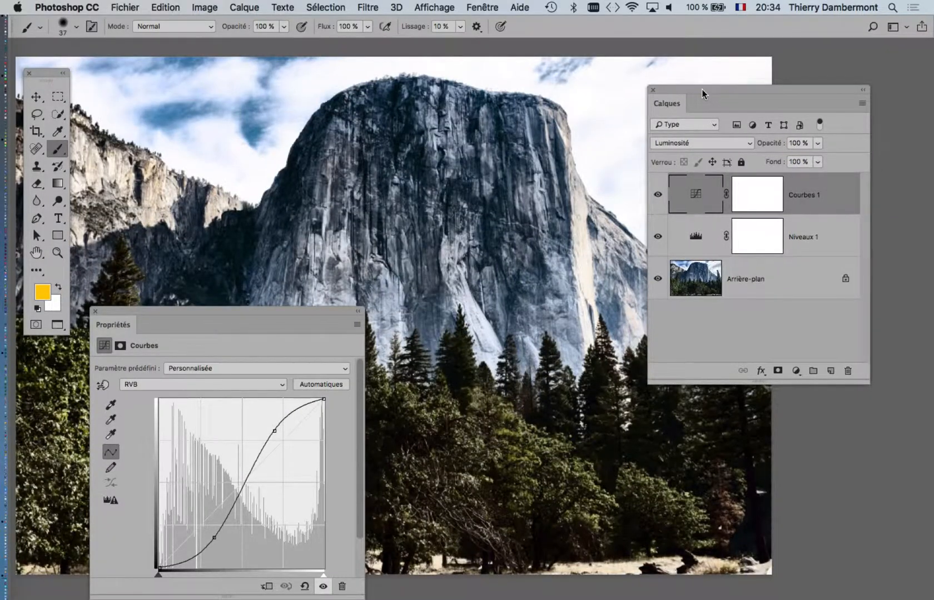
- Rearrange the panels around the curve settings and soften the S-curve by lowering its highlight point and raising its shadow point
left_click_drag(702, 89, 830, 304)
left_click_drag(172, 315, 712, 78)
left_click_drag(807, 192, 811, 201)
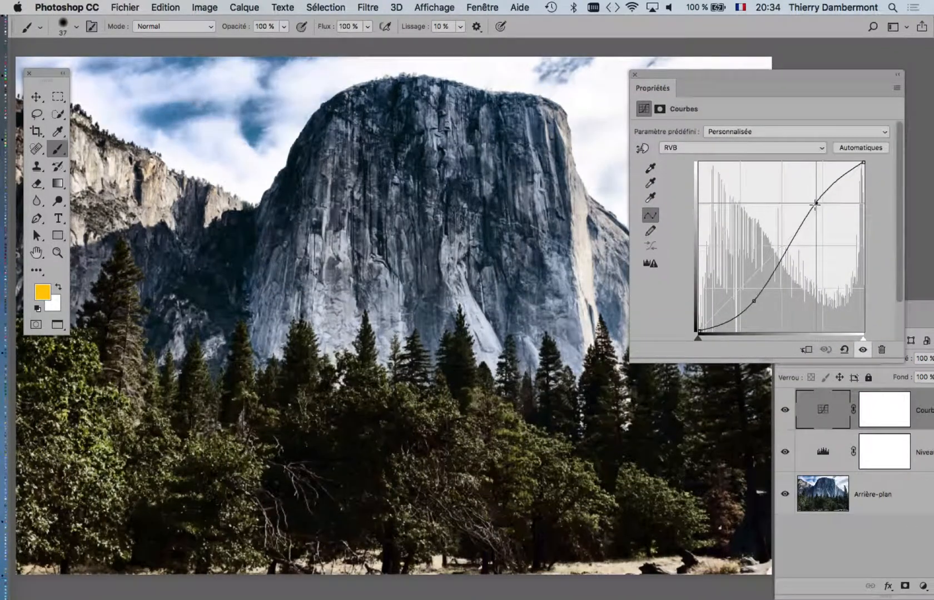
mouse_move(750, 298)
left_mouse_down()
mouse_move(748, 285)
mouse_move(748, 302)
mouse_move(748, 284)
mouse_move(754, 292)
left_mouse_up()
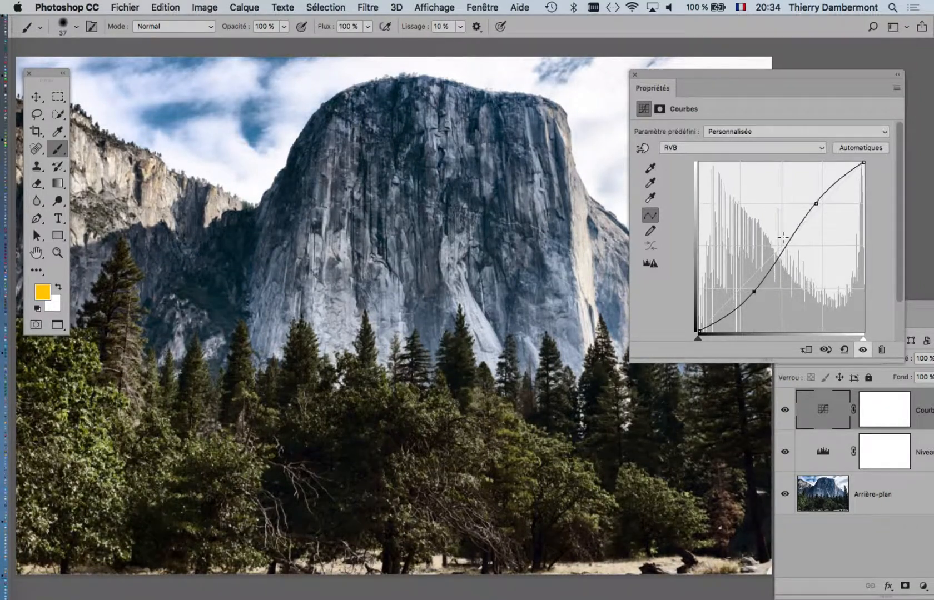